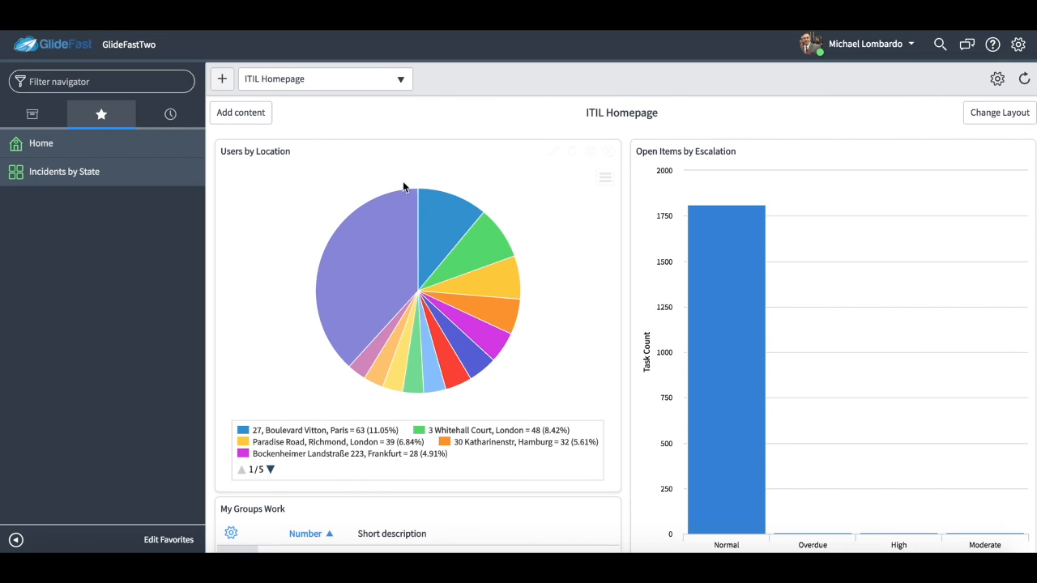
# Switch the navigator to show all application modules instead of favourites.
pyautogui.click(30, 114)
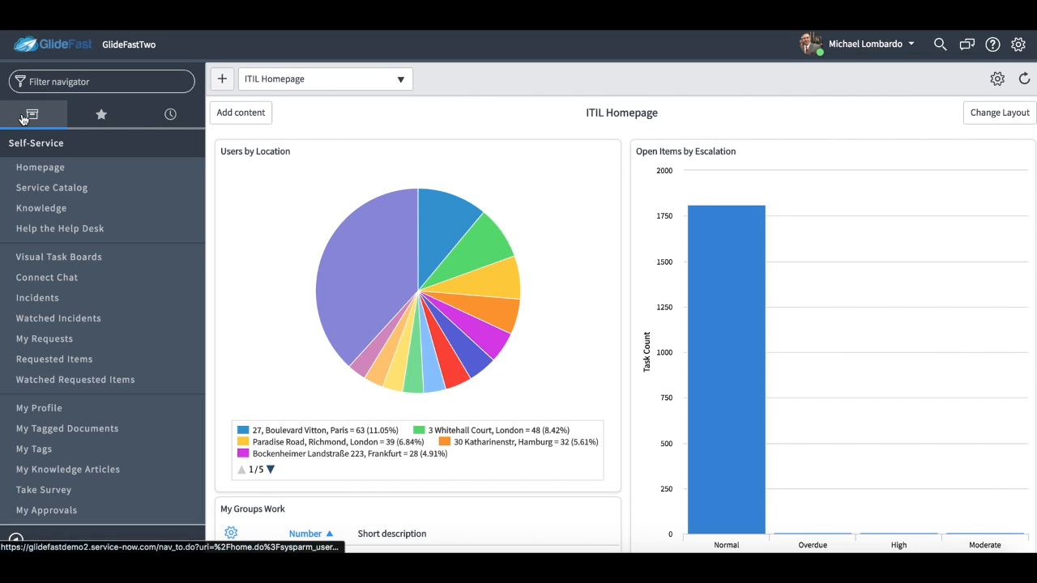
pyautogui.moveTo(417, 316)
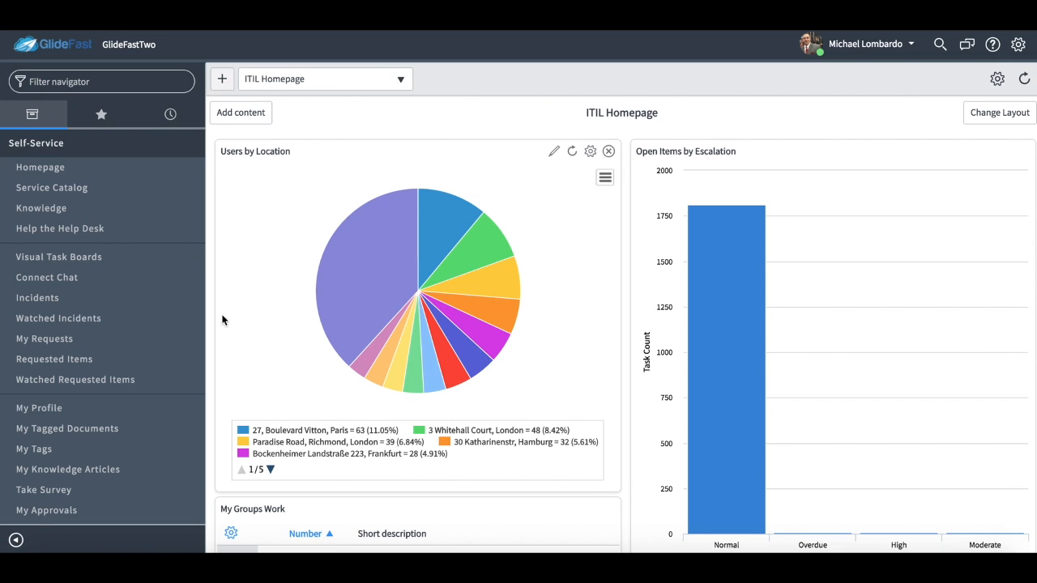
pyautogui.scroll(-1, 809, 487)
pyautogui.scroll(1, 805, 364)
pyautogui.scroll(-5, 519, 387)
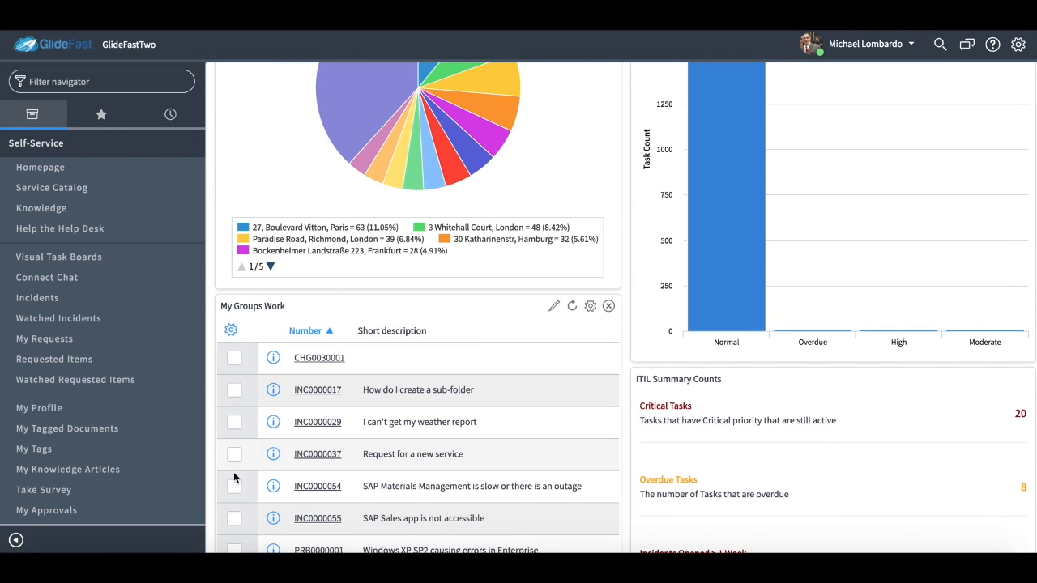
pyautogui.scroll(3, 632, 438)
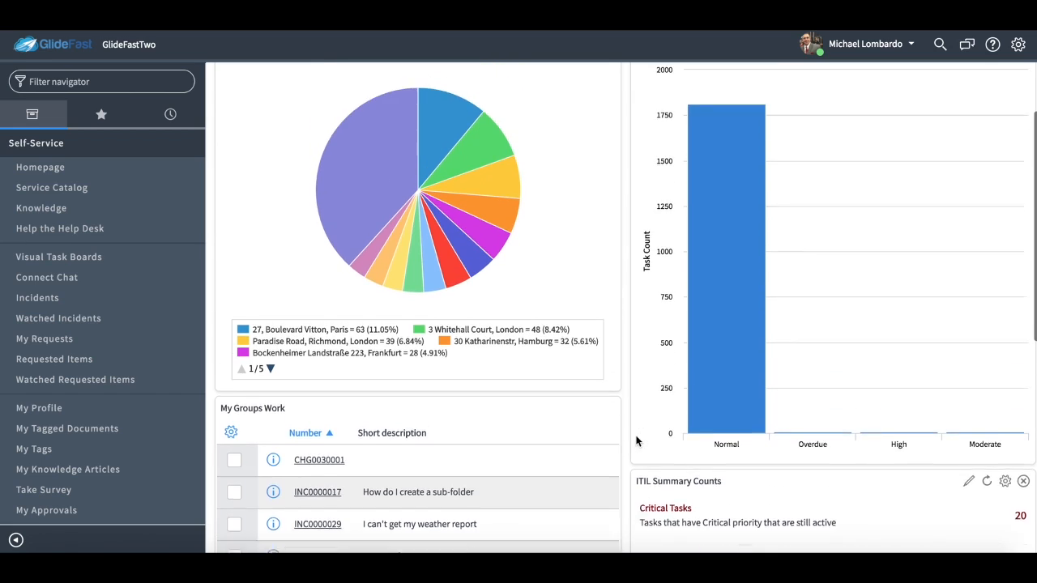
pyautogui.scroll(2, 636, 441)
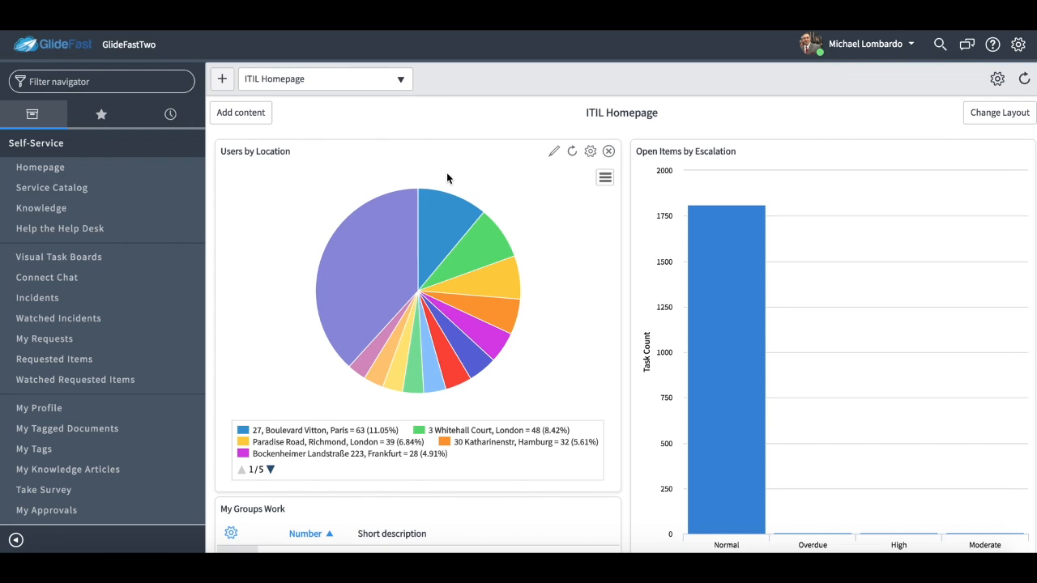
# Move Users by Location to the right column and remove the My Groups Work widget.
pyautogui.moveTo(499, 151)
pyautogui.moveTo(499, 155)
pyautogui.mouseDown()
pyautogui.moveTo(691, 173)
pyautogui.moveTo(911, 153)
pyautogui.mouseUp()
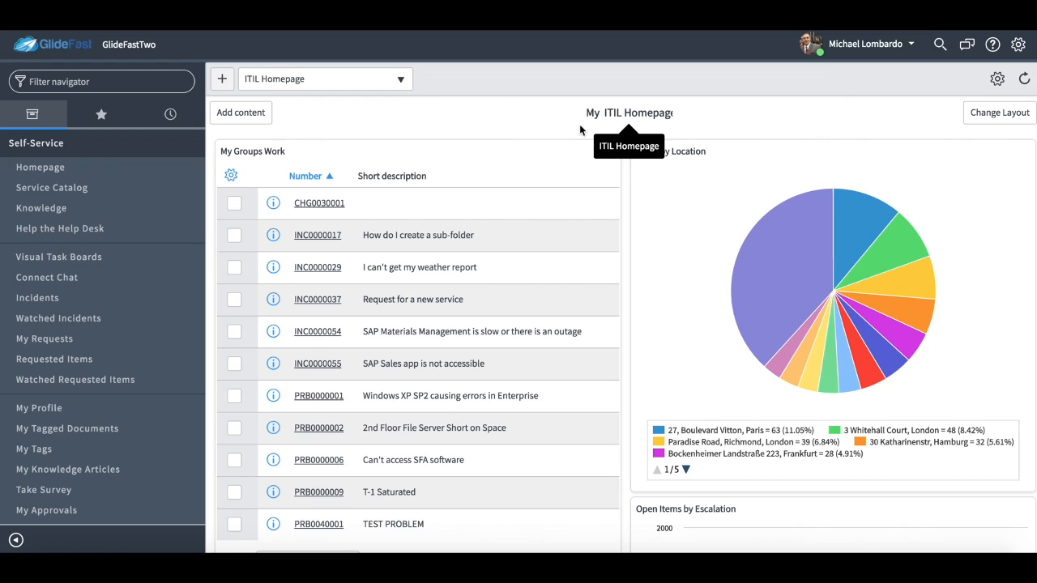
pyautogui.click(608, 152)
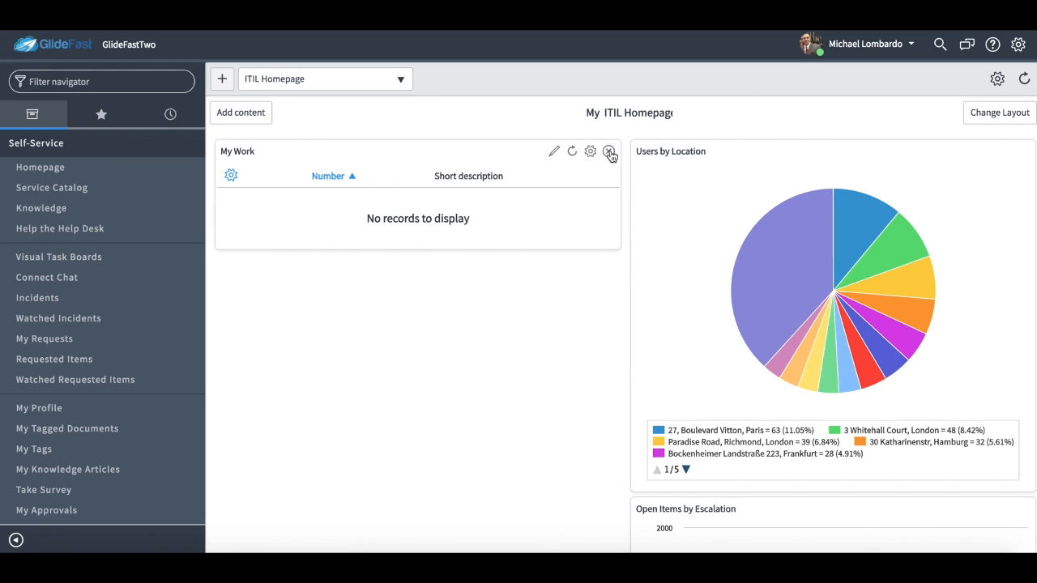
# Add the All Incidents by Assignment report to the homepage from the Reports > Incident content.
pyautogui.click(258, 116)
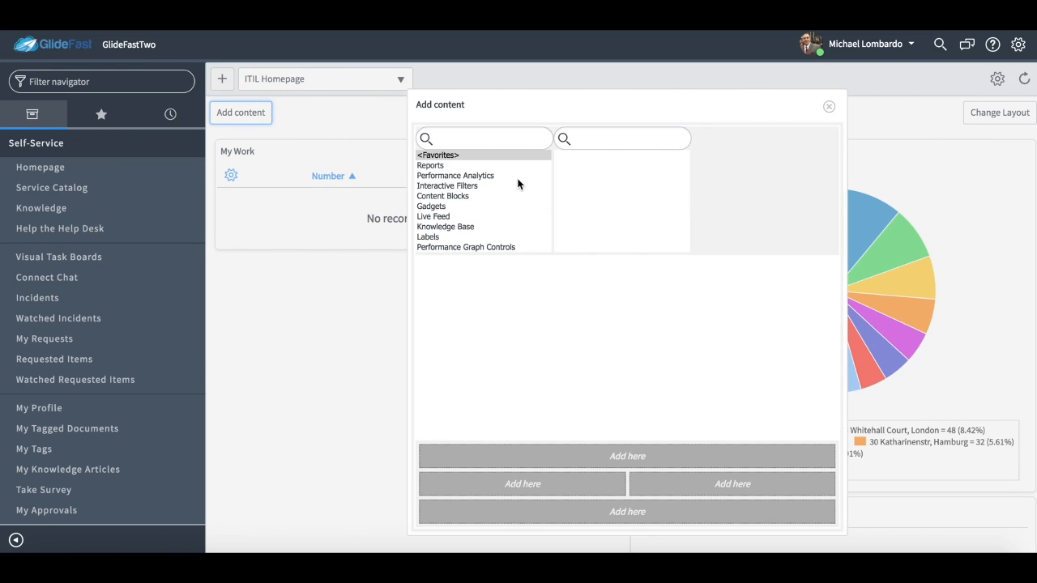
pyautogui.click(505, 165)
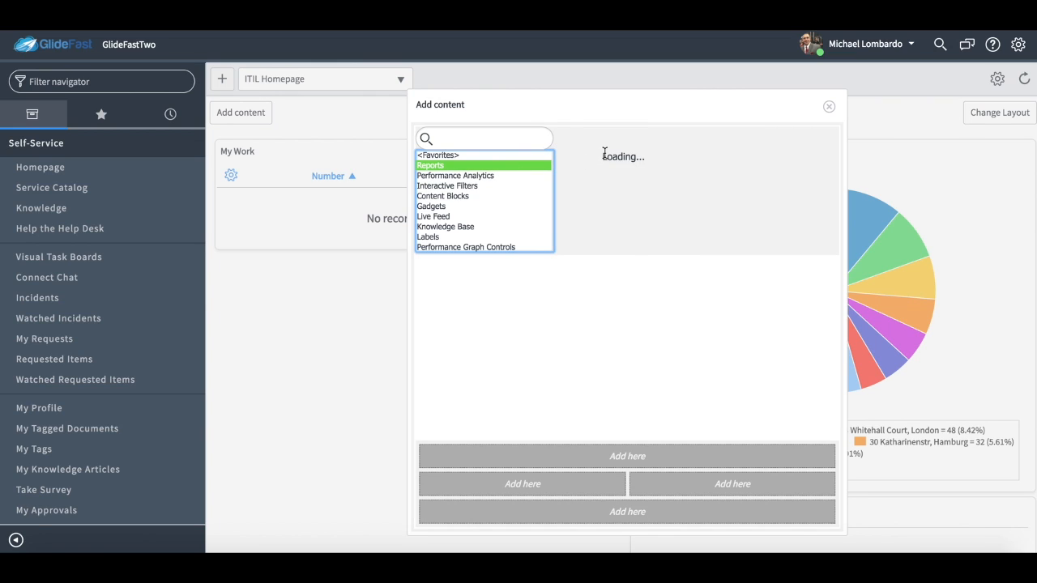
pyautogui.click(570, 138)
pyautogui.write('it')
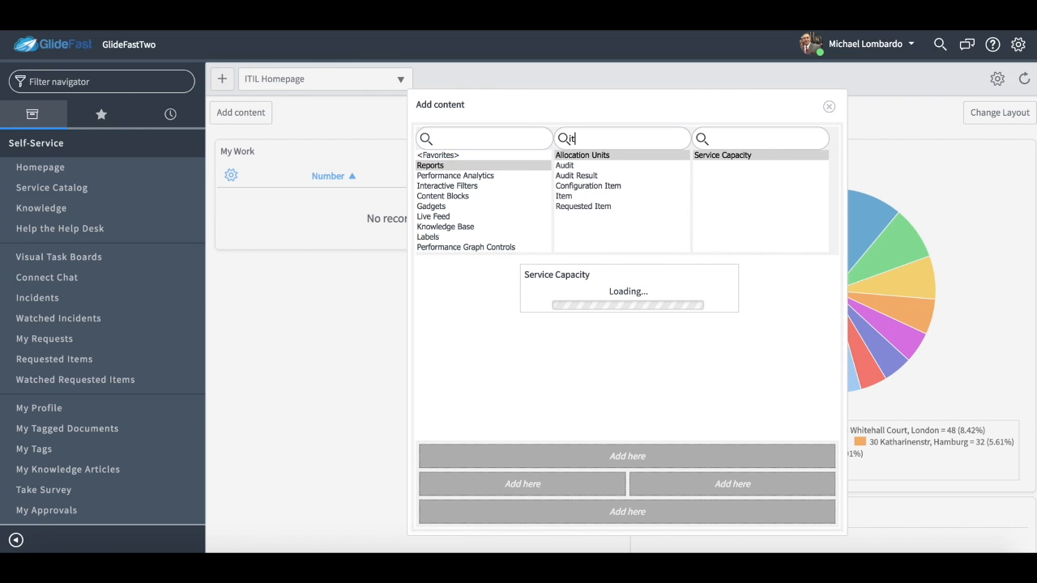
pyautogui.press('BackSpace')
pyautogui.write('nci')
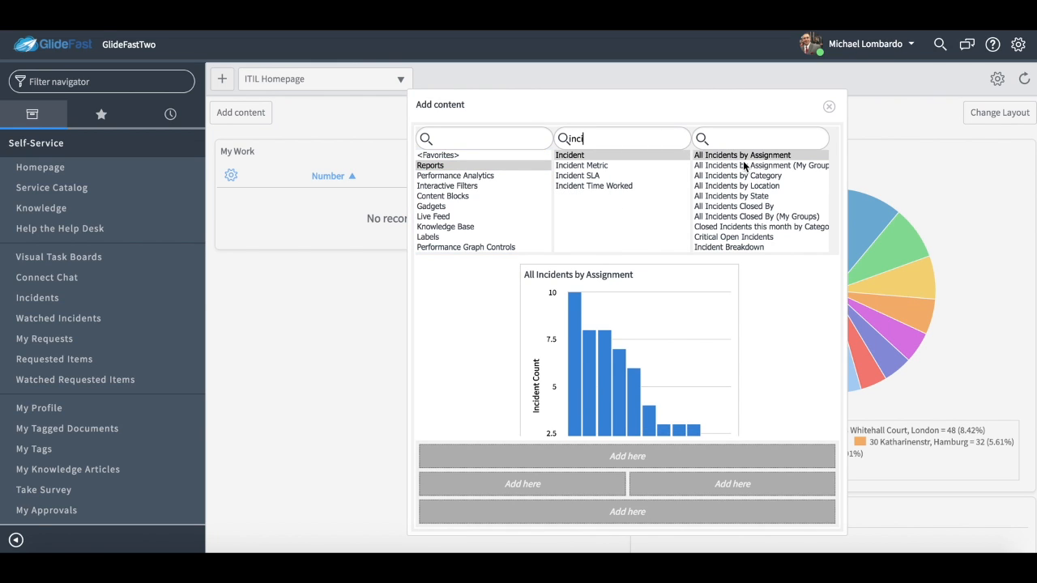
pyautogui.click(527, 483)
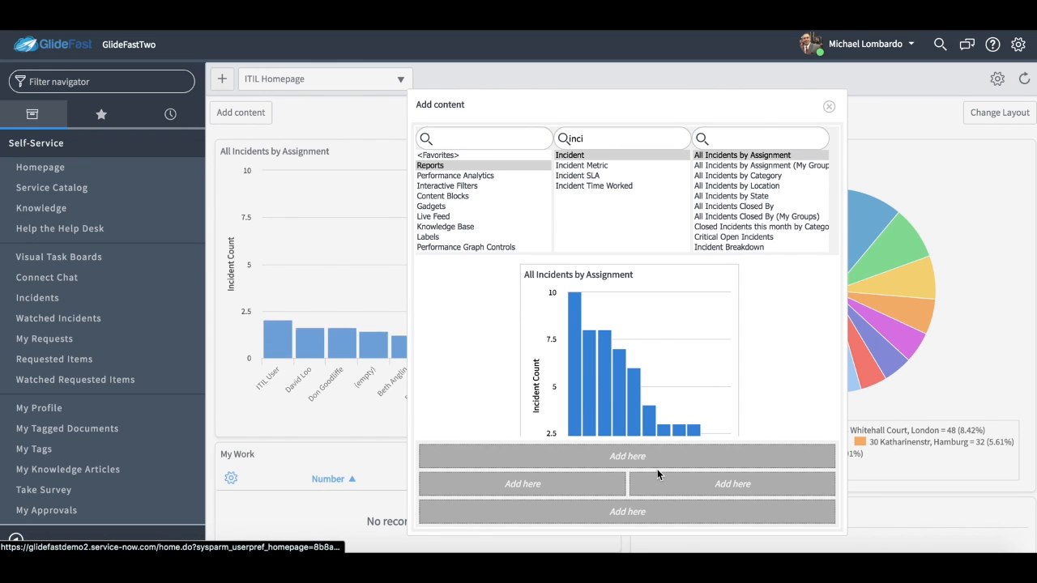
pyautogui.click(737, 484)
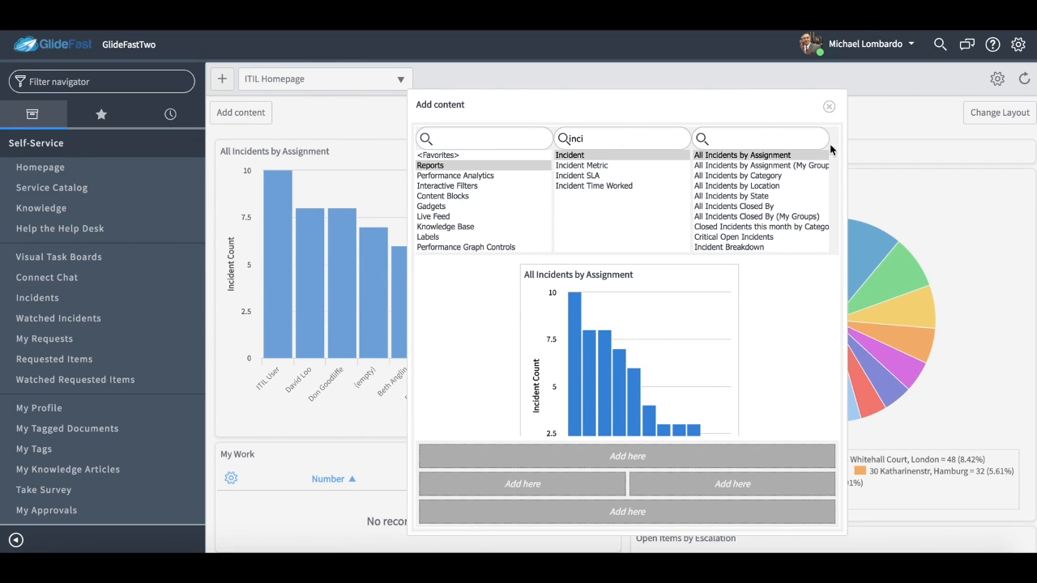
pyautogui.click(829, 108)
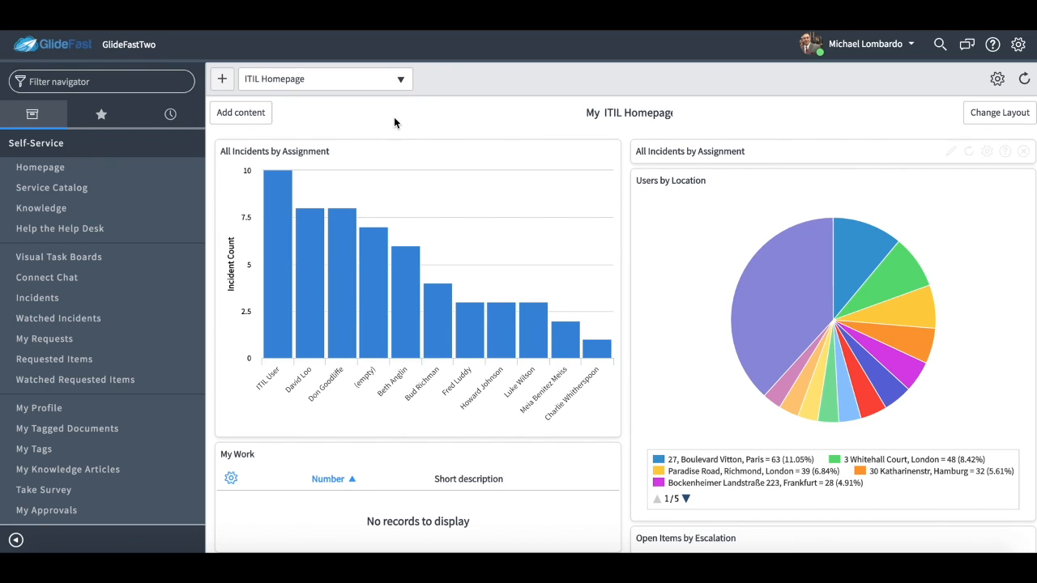
# Switch from the ITIL homepage to the ServiceDesk homepage.
pyautogui.click(400, 80)
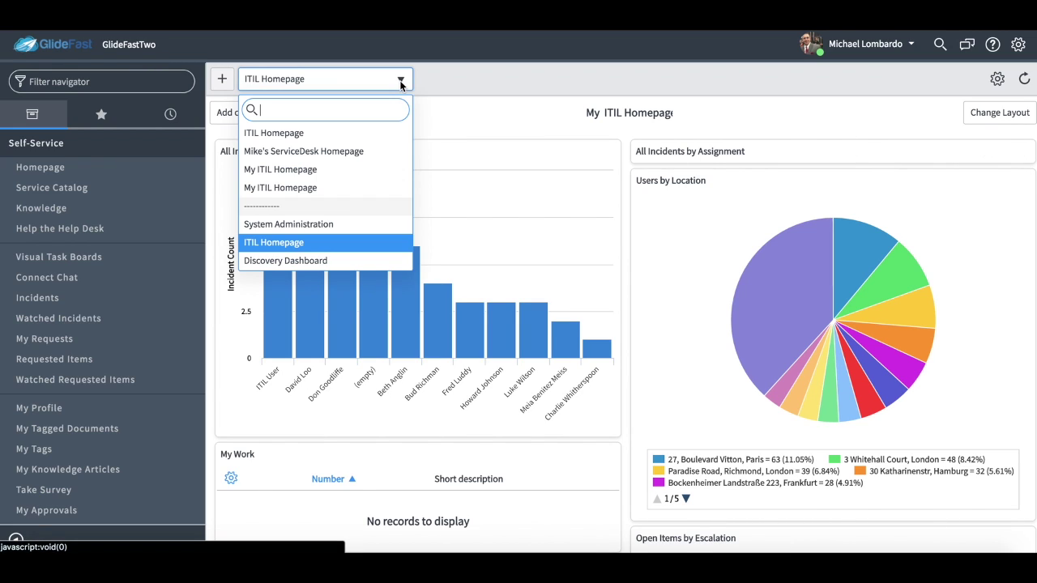
pyautogui.click(387, 149)
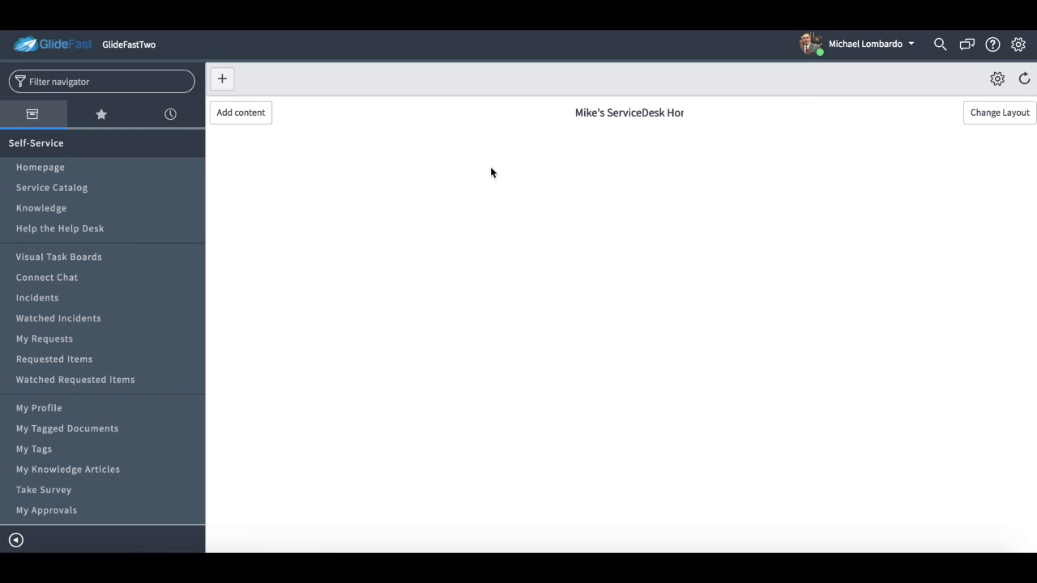
pyautogui.moveTo(709, 300)
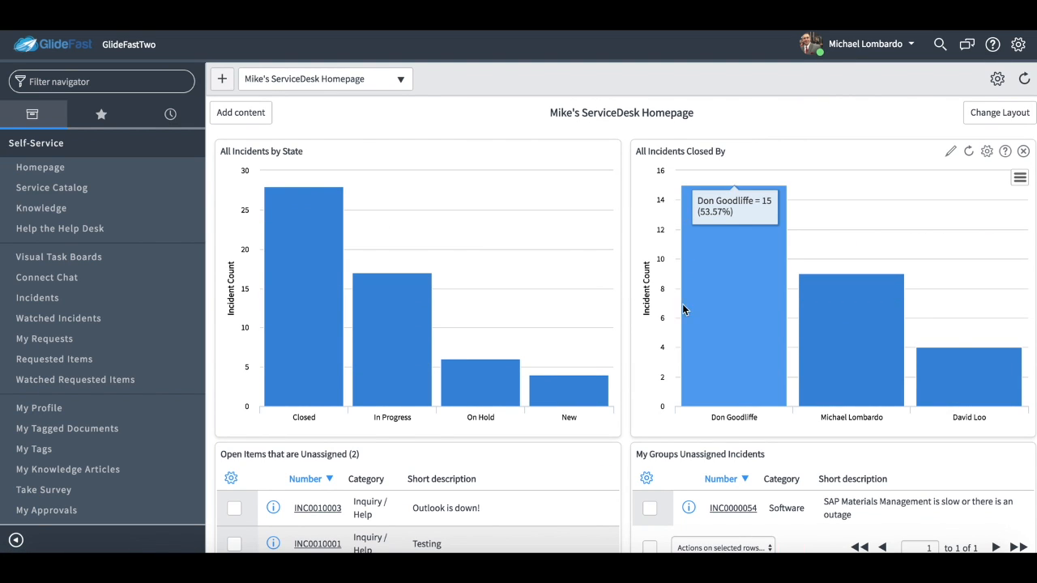
pyautogui.scroll(-1, 681, 353)
pyautogui.scroll(-4, 682, 353)
pyautogui.scroll(5, 735, 283)
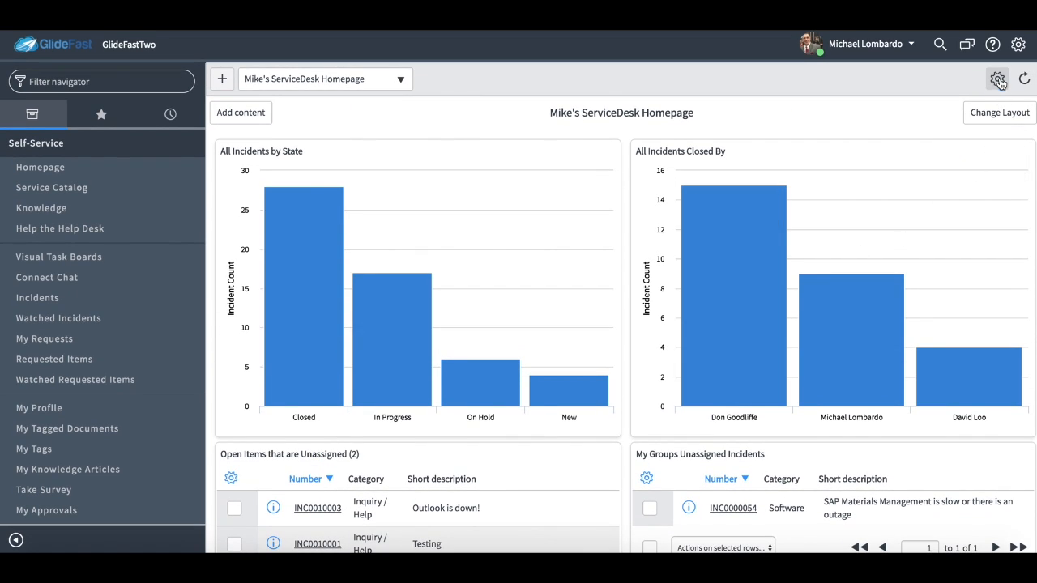
# Review the homepage refresh interval settings and leave them unchanged.
pyautogui.click(997, 79)
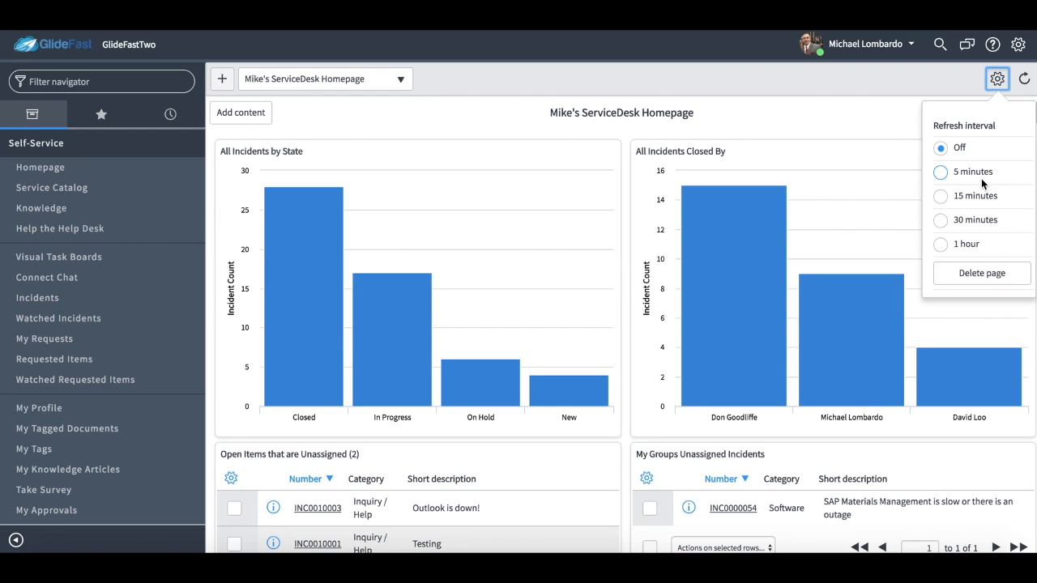
pyautogui.click(994, 81)
pyautogui.click(998, 81)
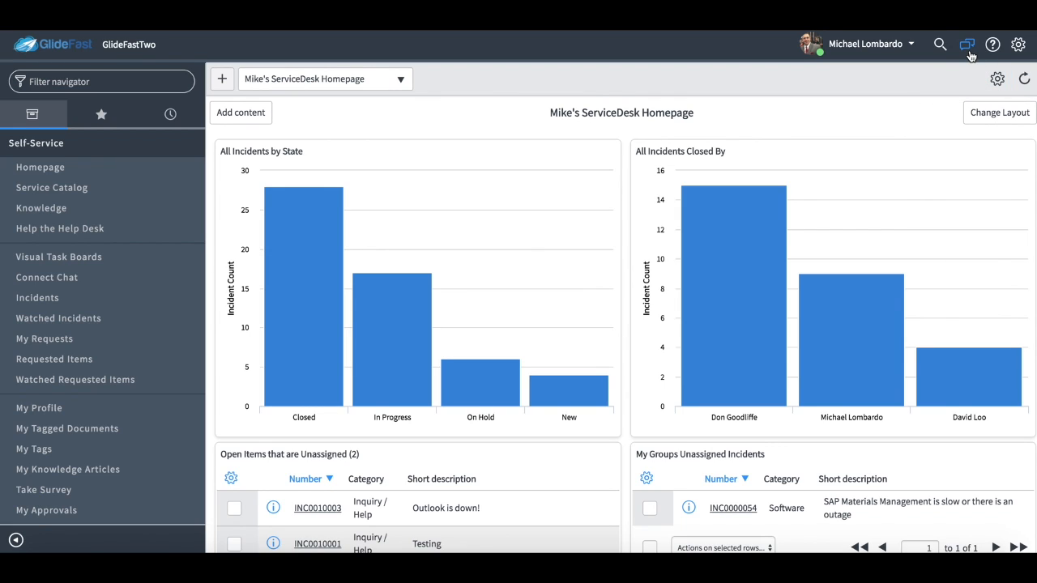
# Start a Connect Chat conversation with David Loo and send 'Hey whats the status of this incident'.
pyautogui.click(967, 45)
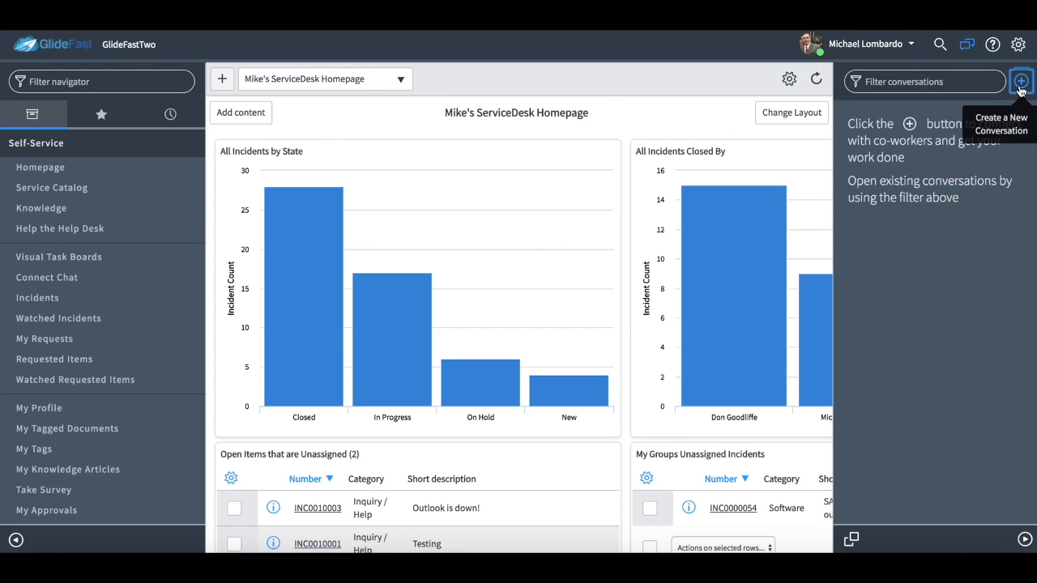
pyautogui.click(1020, 82)
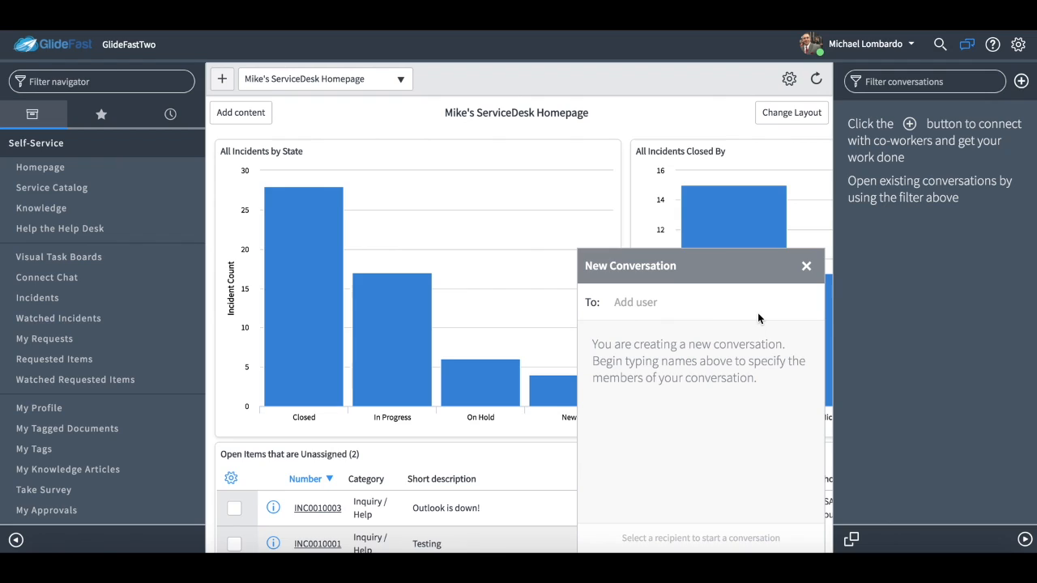
pyautogui.write('david Tapia')
pyautogui.click(733, 463)
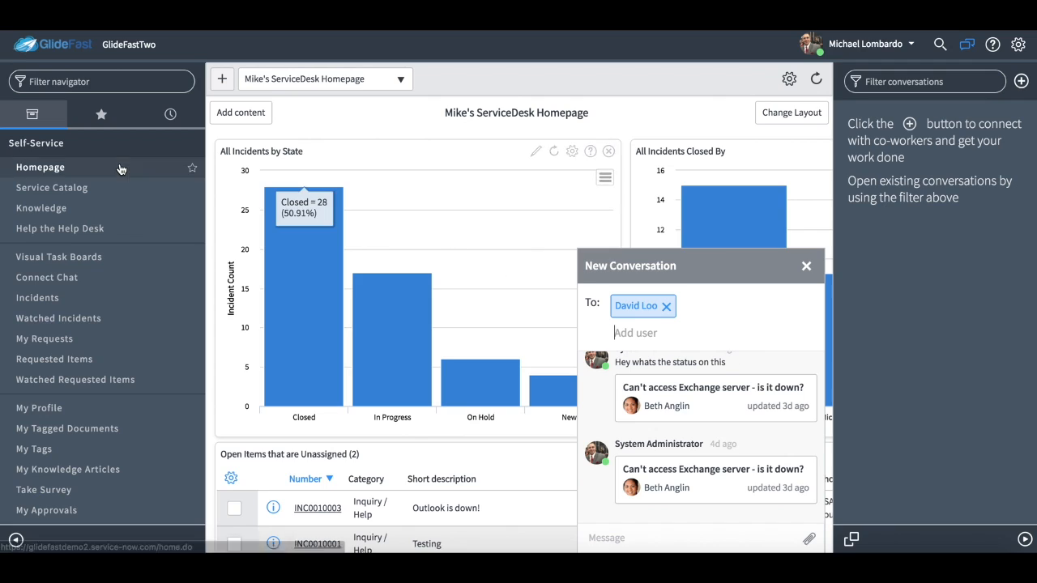
pyautogui.write('inc')
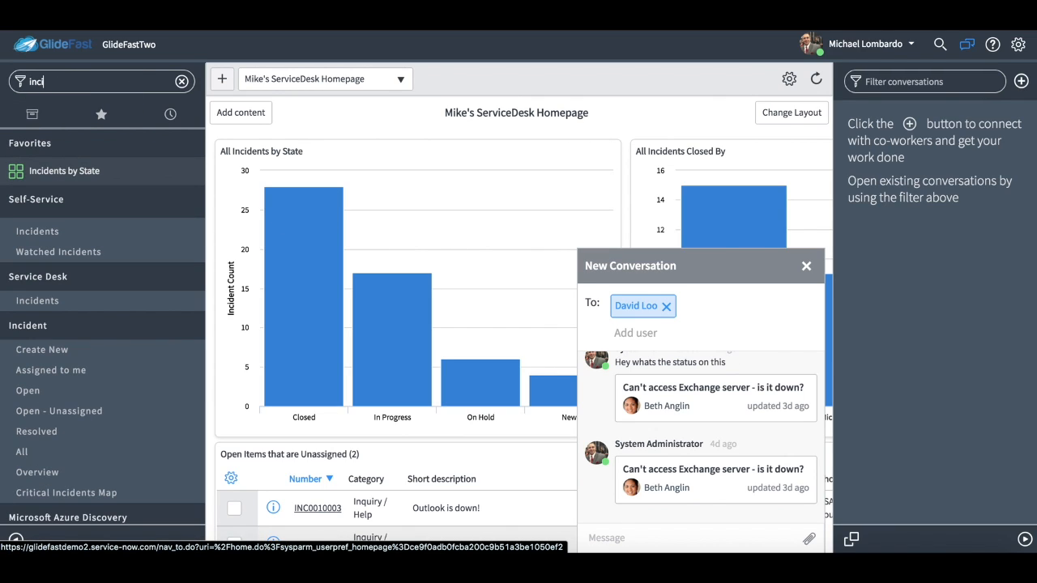
pyautogui.write('i')
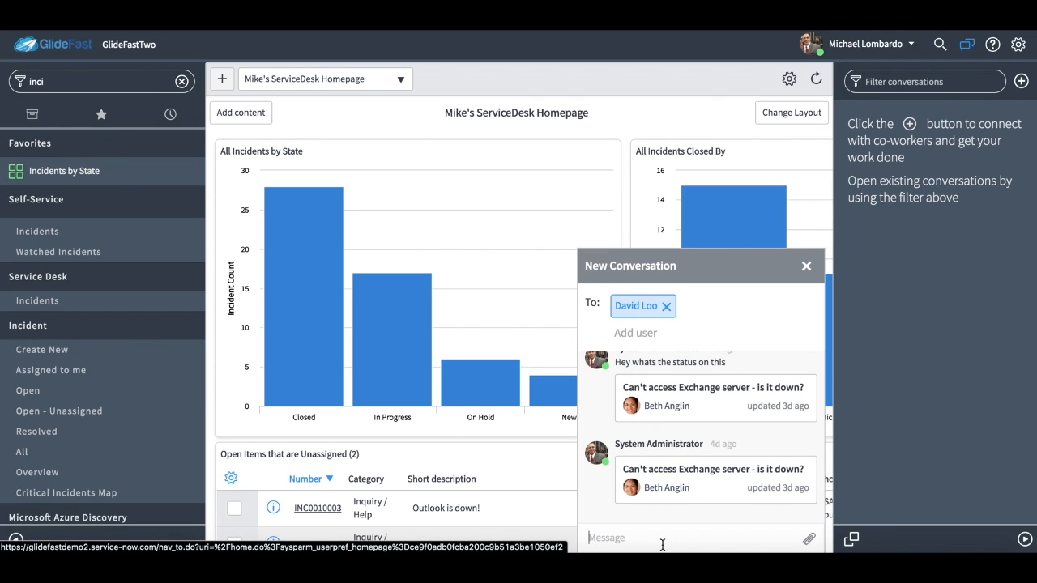
pyautogui.write('Hey what')
pyautogui.write(' the status')
pyautogui.write('of this incident')
pyautogui.press('Return')
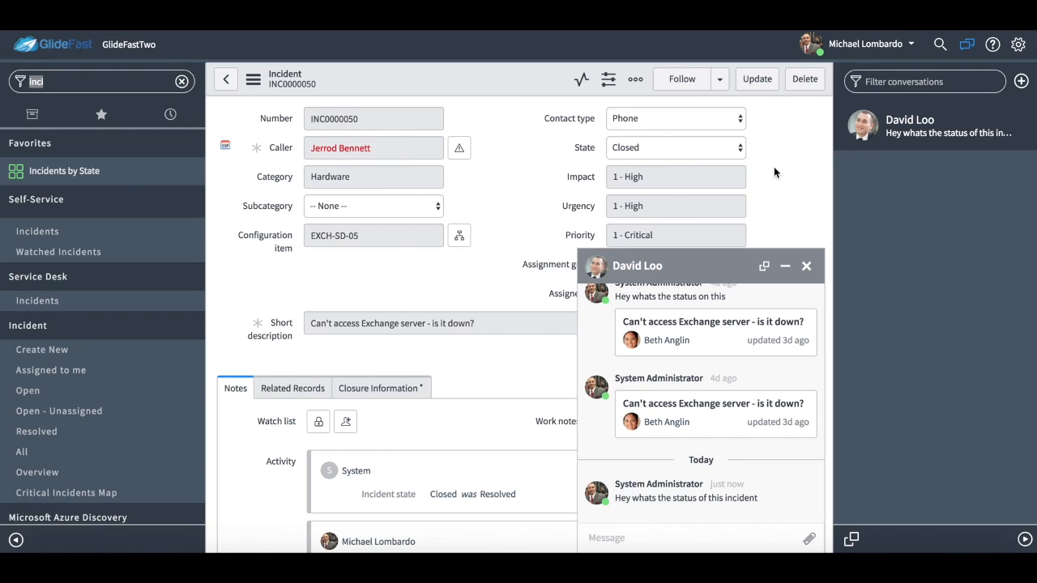
# Share incident INC0000050 in the chat as a record card.
pyautogui.click(710, 536)
pyautogui.write('https://www.youtube.com/watch?v=E4J4tDipsU4')
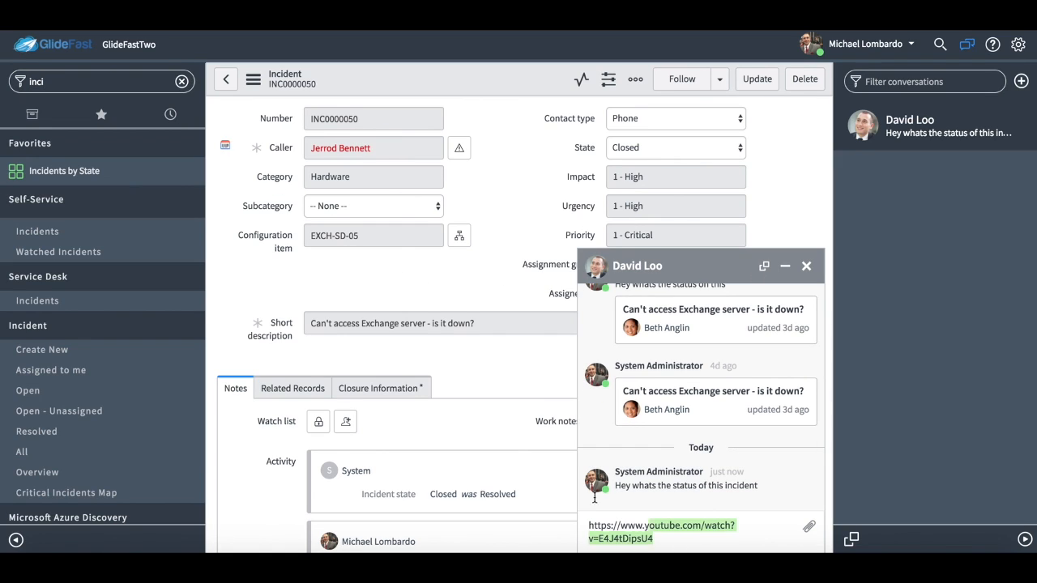
pyautogui.press('Return')
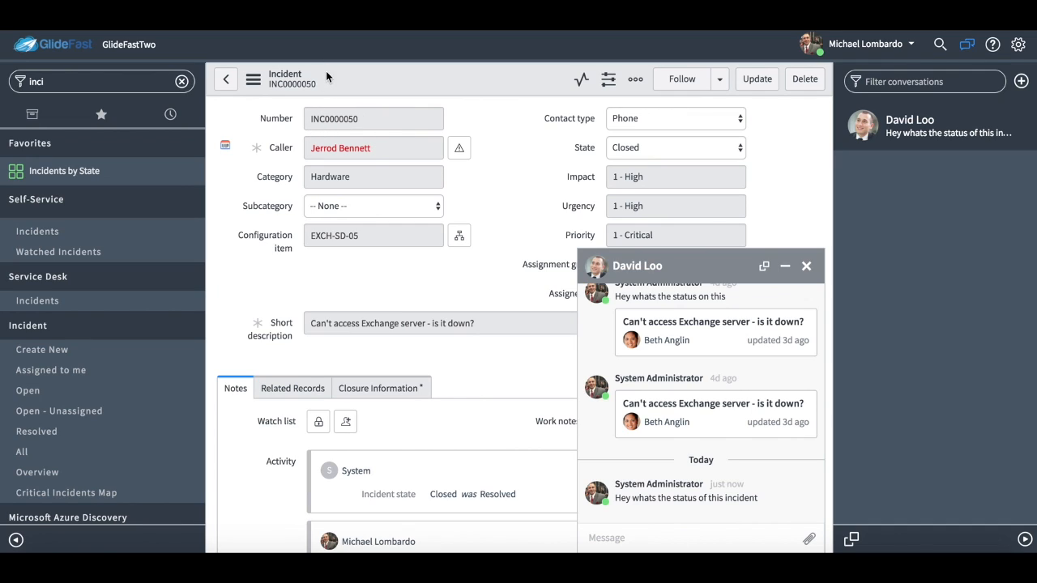
pyautogui.click(677, 528)
pyautogui.write('INC')
pyautogui.write('0000050')
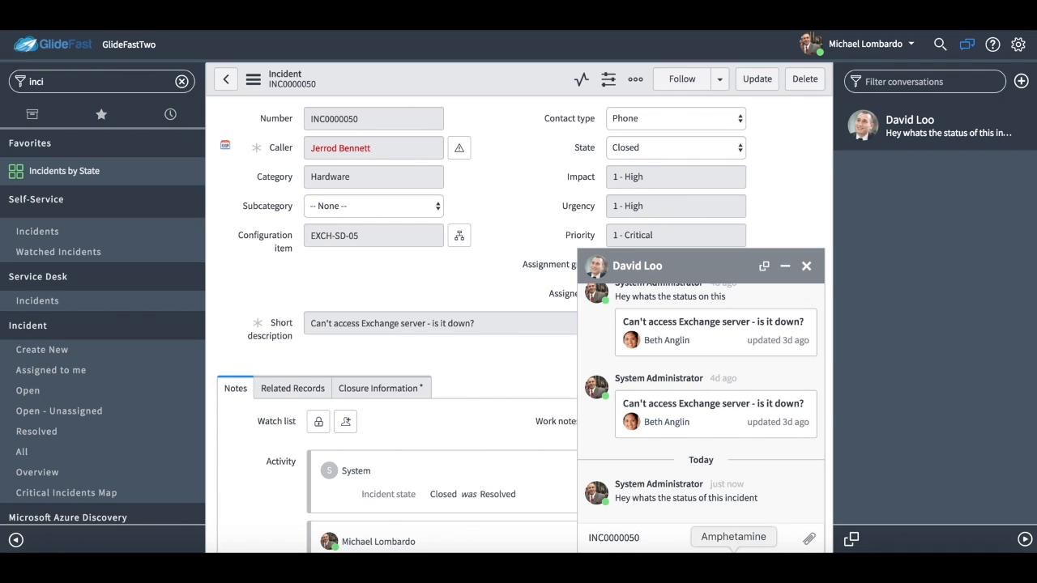
pyautogui.press('Return')
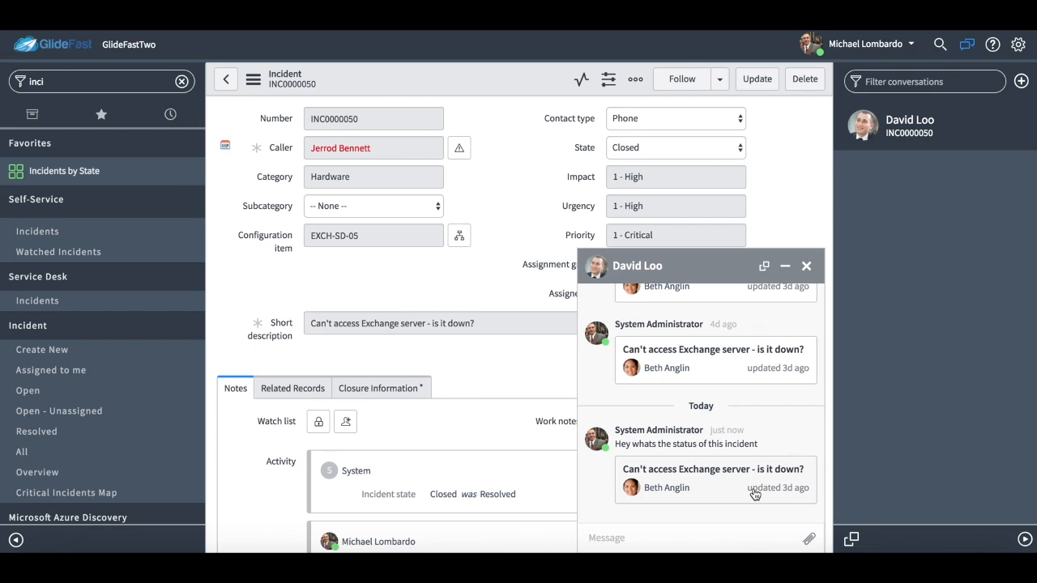
pyautogui.moveTo(754, 494); pyautogui.dragTo(405, 123)
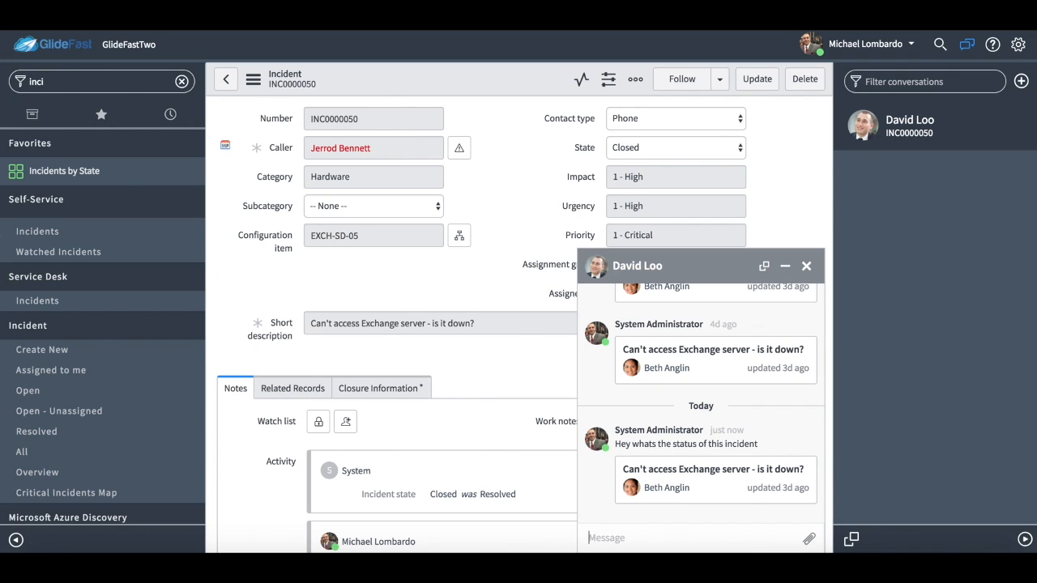
# Open INC0000050 from the chat card and close the chat panels to show the form full width.
pyautogui.click(61, 394)
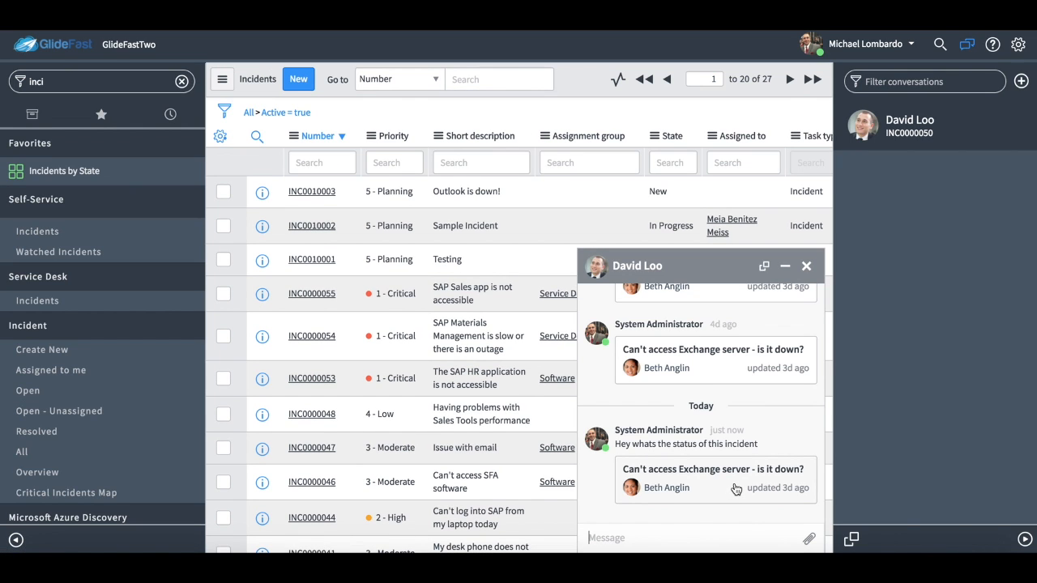
pyautogui.click(736, 488)
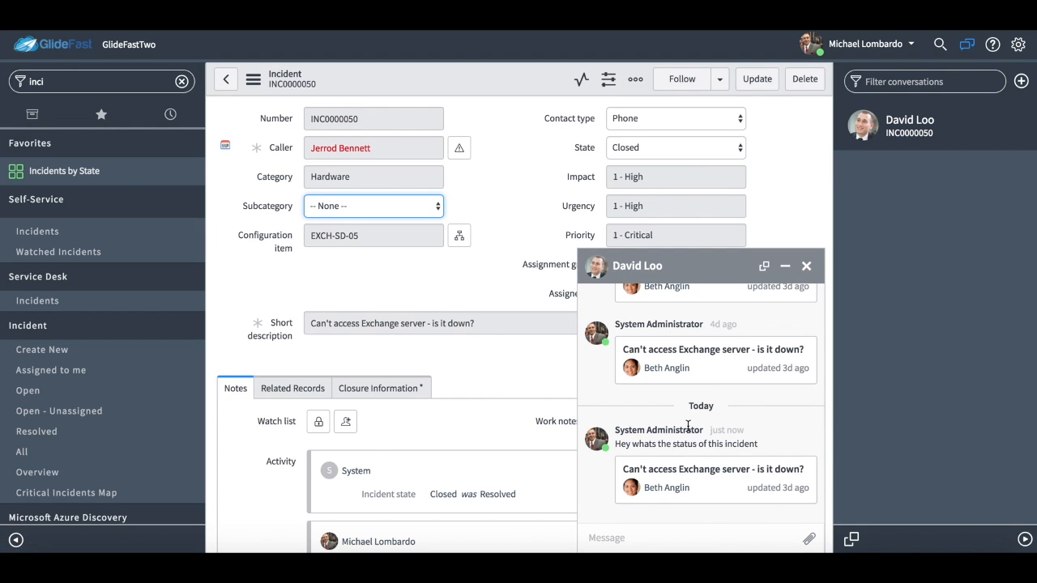
pyautogui.click(806, 266)
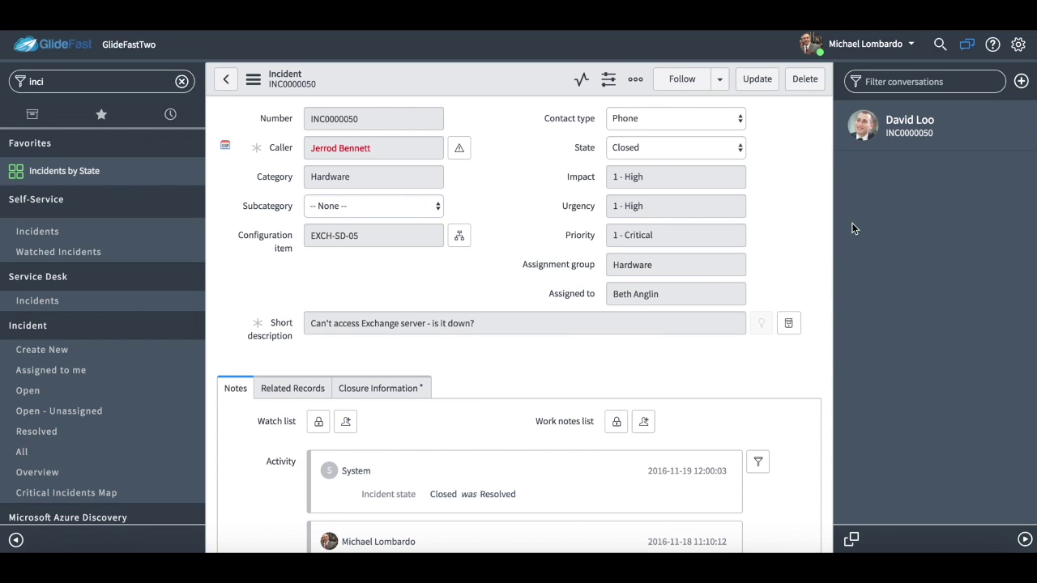
pyautogui.click(967, 44)
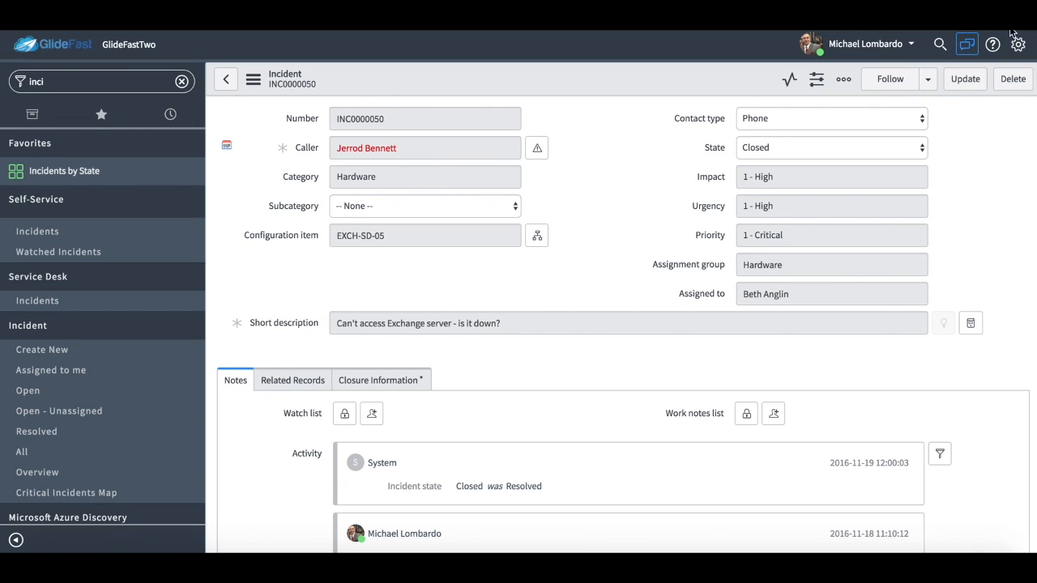
pyautogui.click(939, 44)
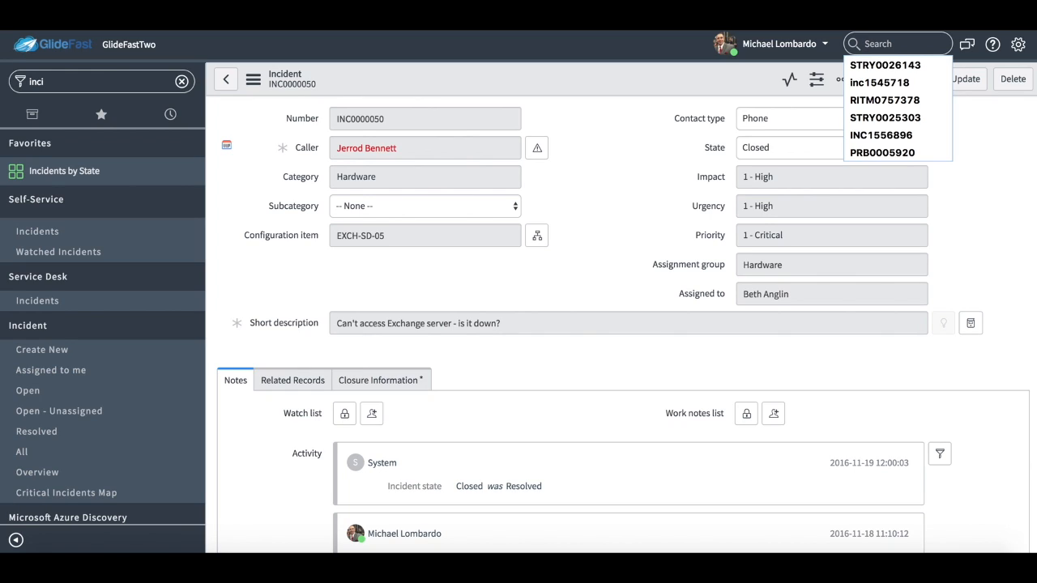
pyautogui.write('be')
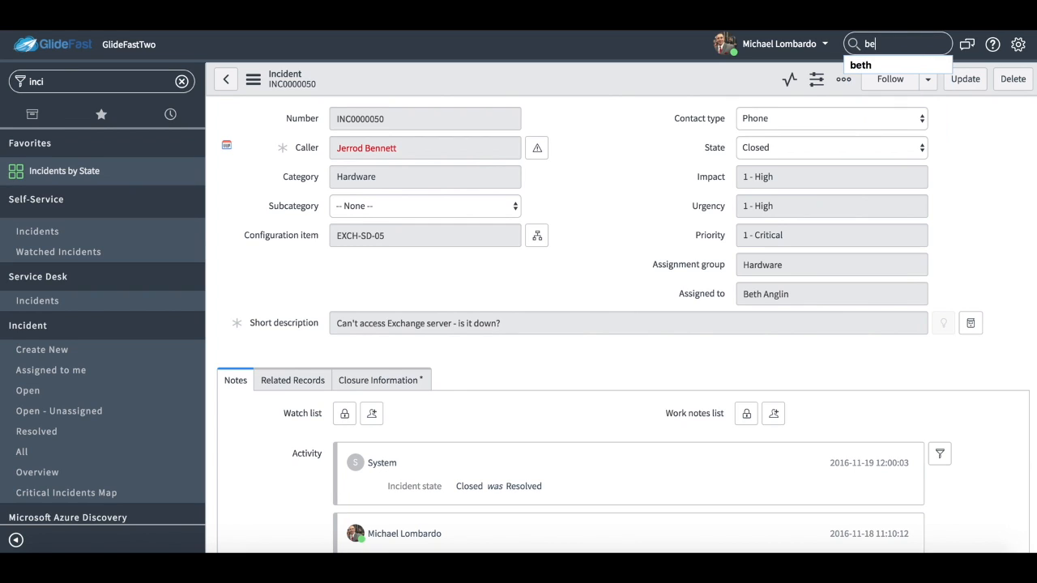
pyautogui.write('th')
# Run a global search for the co-worker and open the matching user record.
pyautogui.press('Return')
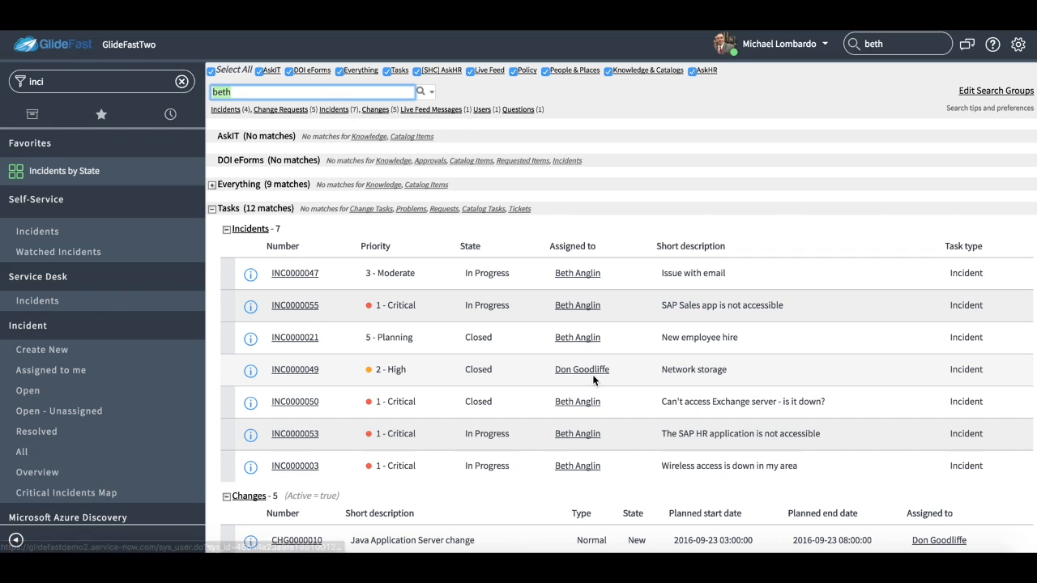
pyautogui.scroll(-2, 592, 374)
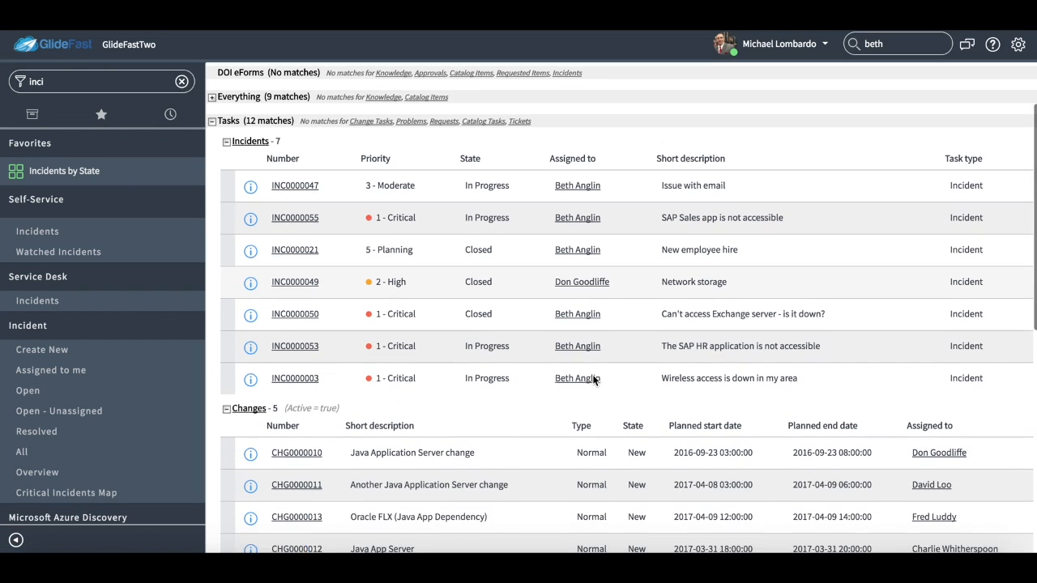
pyautogui.scroll(-1, 356, 202)
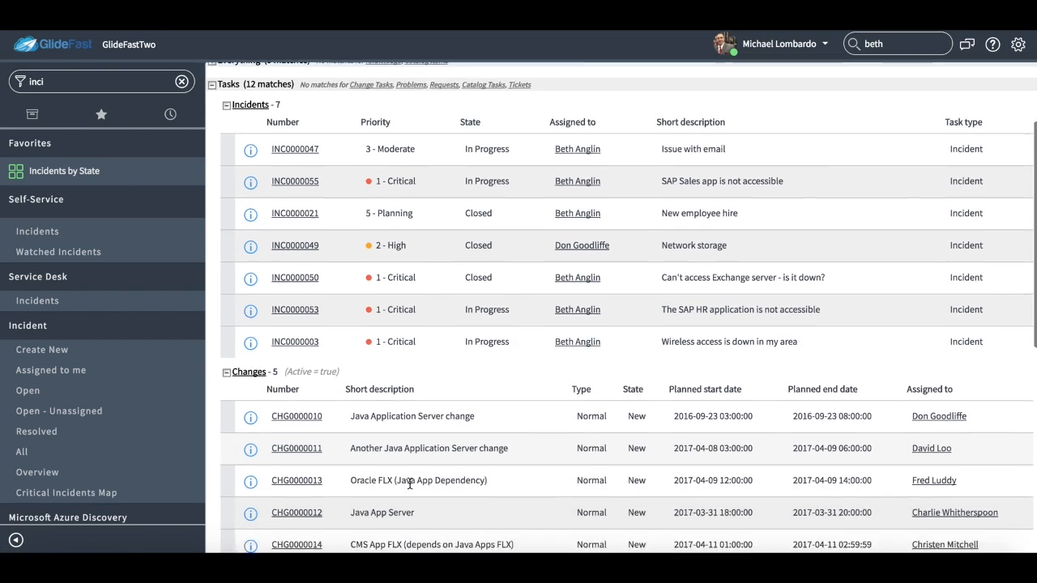
pyautogui.scroll(-4, 393, 241)
pyautogui.scroll(-3, 445, 445)
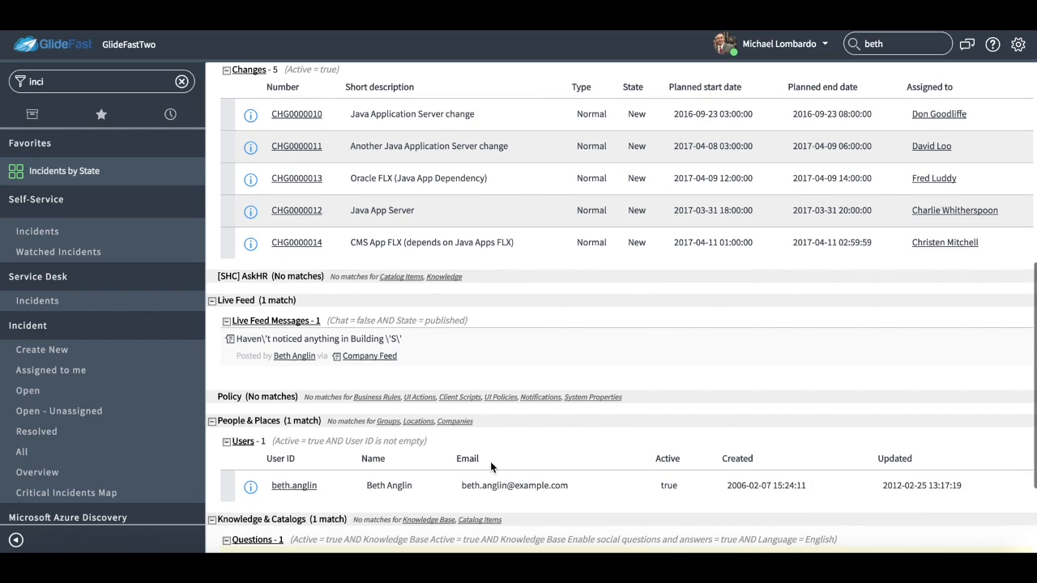
pyautogui.scroll(-2, 490, 462)
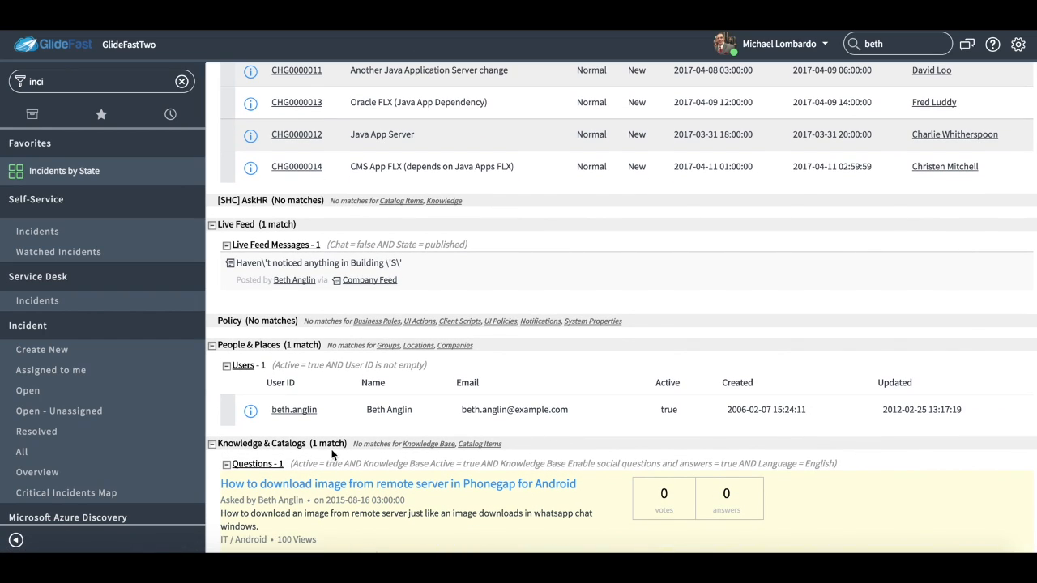
pyautogui.click(258, 413)
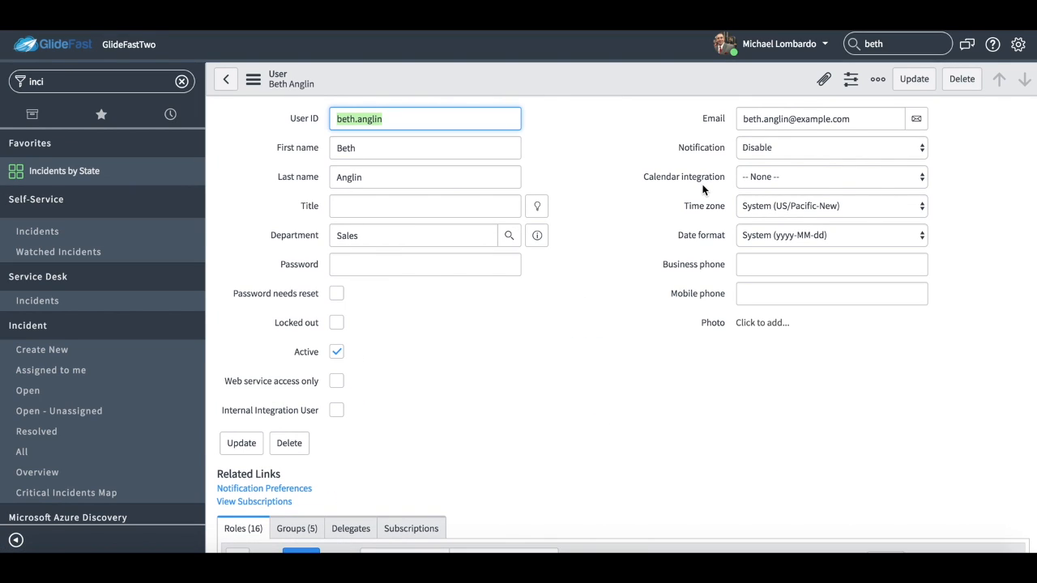
# Run a second global search for 'sap' to list matching incidents and changes.
pyautogui.doubleClick(884, 43)
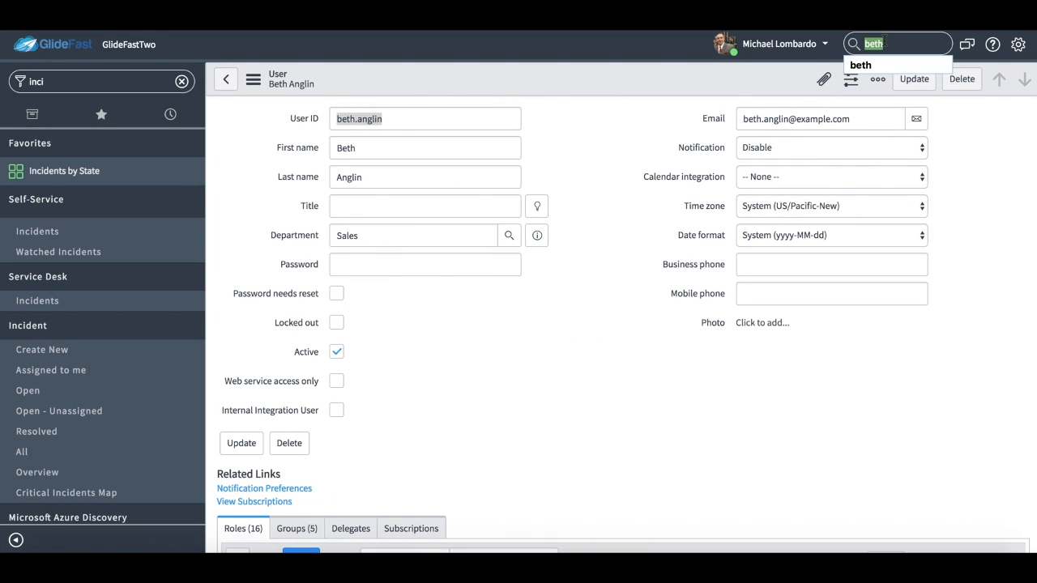
pyautogui.write('sap')
pyautogui.press('Return')
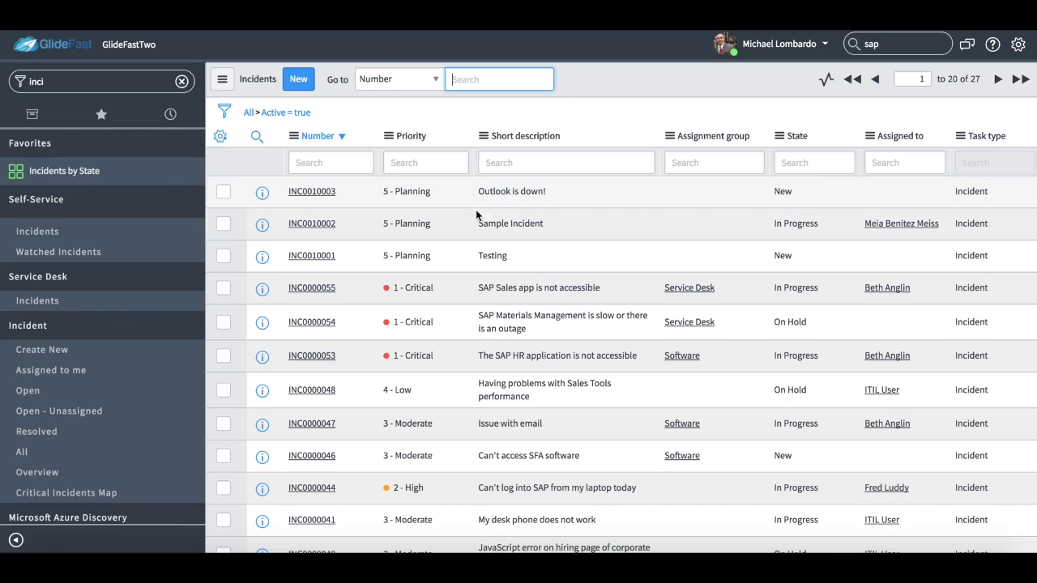
# List-edit INC0010002's short description to 'Sample Incident number 2'.
pyautogui.click(554, 202)
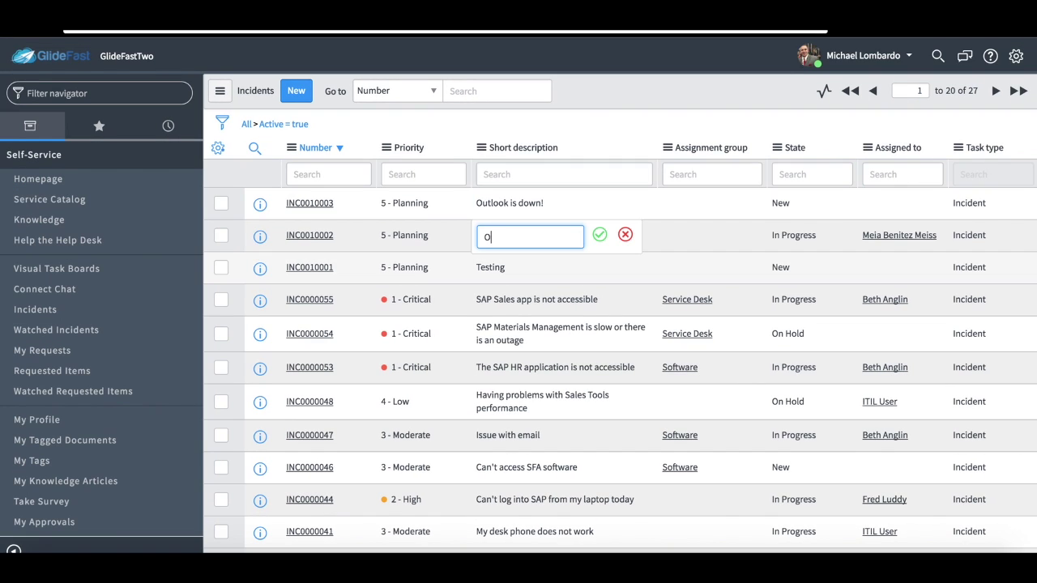
pyautogui.press('BackSpace')
pyautogui.write('OutSample Incident')
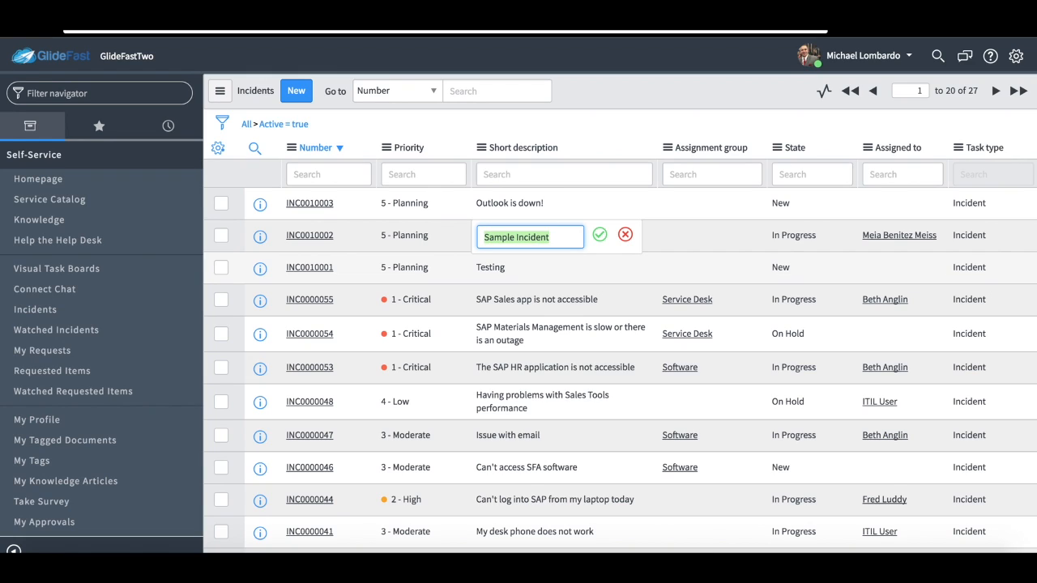
pyautogui.write(' number 2')
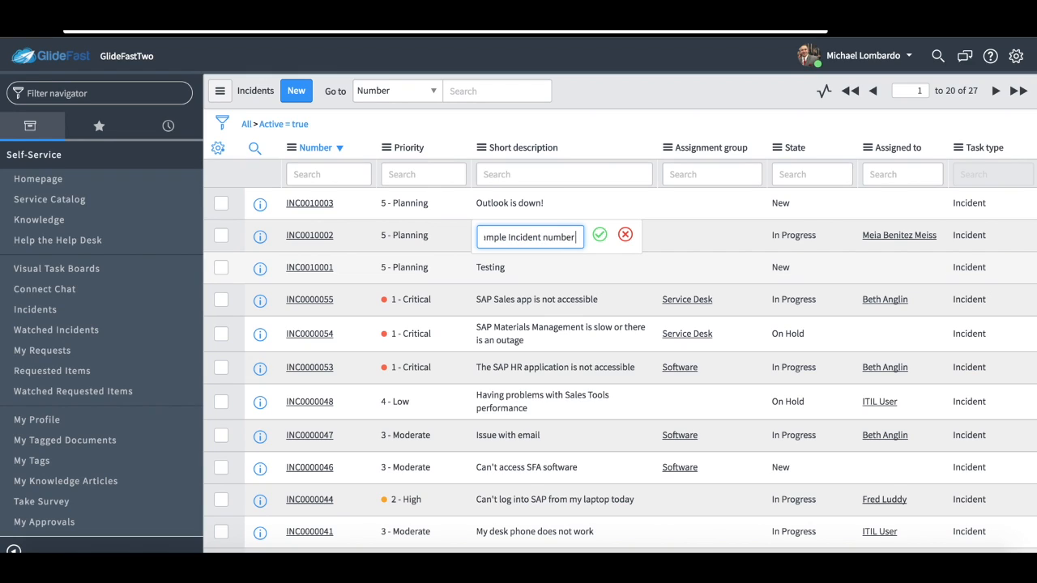
pyautogui.press('Return')
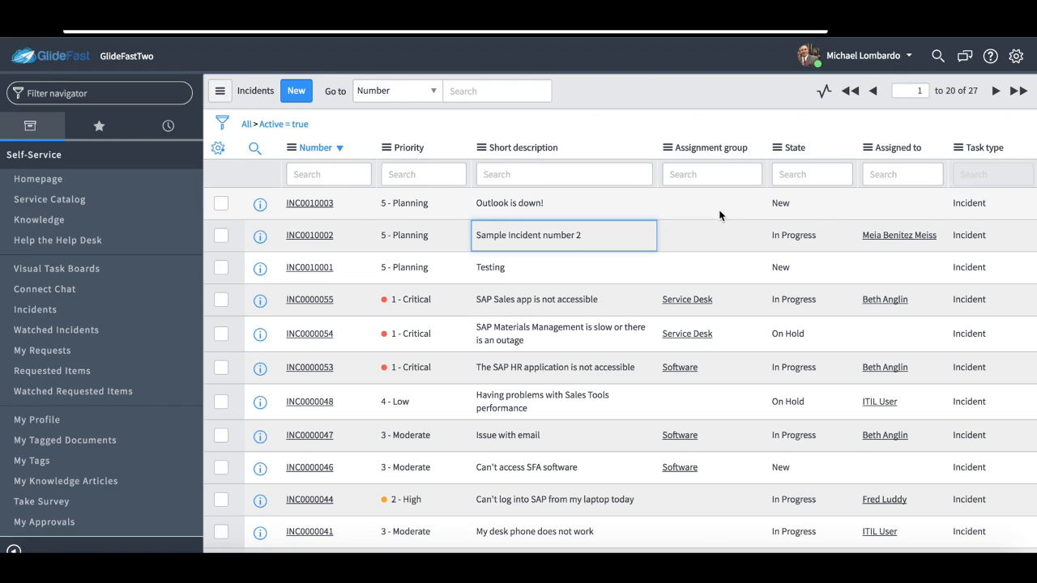
pyautogui.click(698, 235)
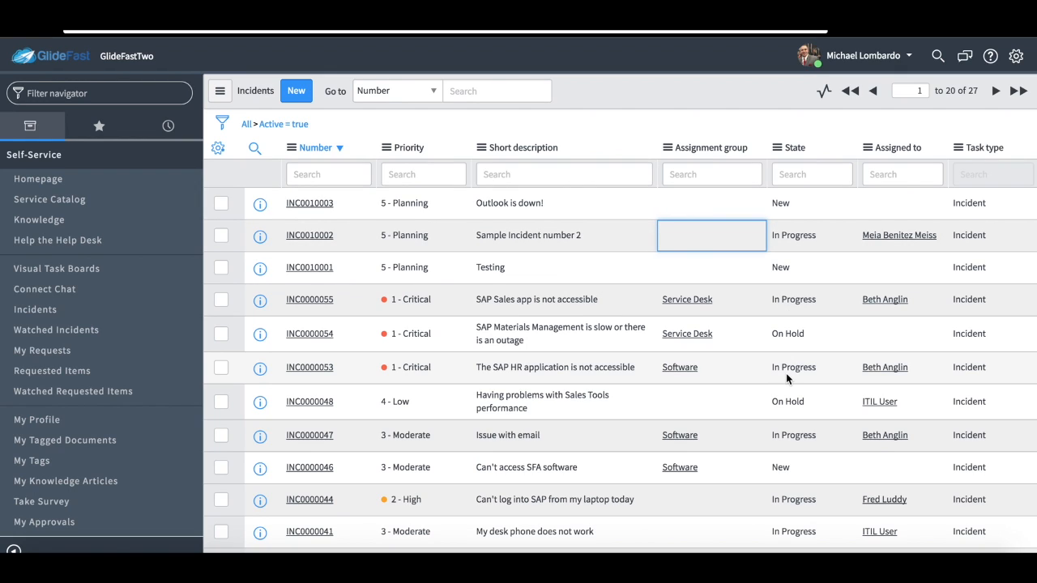
# Set Assignment group to Service Desk for all selected rows from INC0010002 to INC0000044.
pyautogui.hotkey('shift', 'Down')
pyautogui.hotkey('shift', 'Down')
pyautogui.hotkey('shift', 'Down')
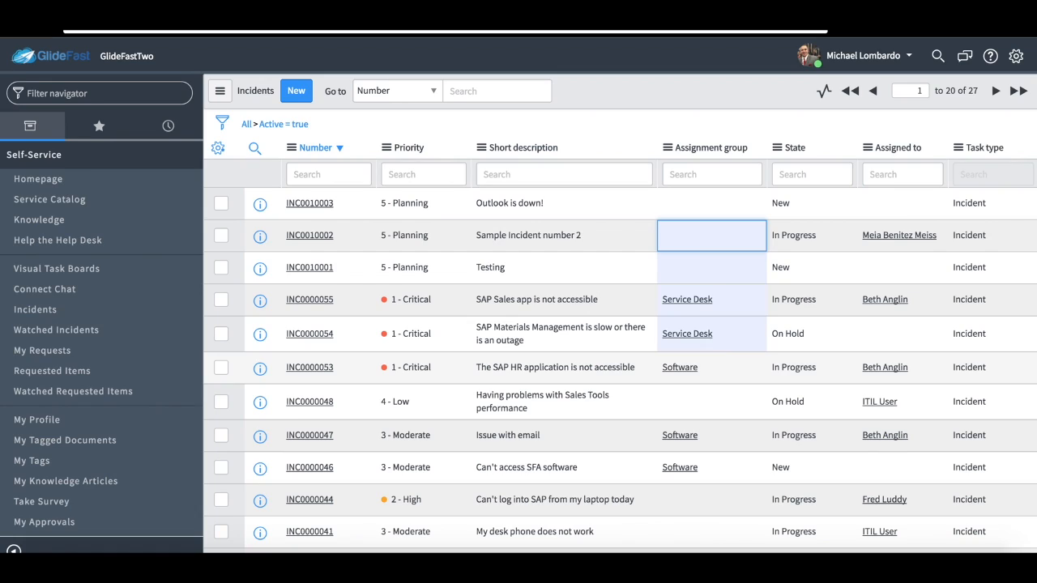
pyautogui.hotkey('shift', 'Down')
pyautogui.hotkey('shift', 'Down')
pyautogui.hotkey('shift', 'Down')
pyautogui.hotkey('shift', 'Down')
pyautogui.hotkey('shift', 'Down')
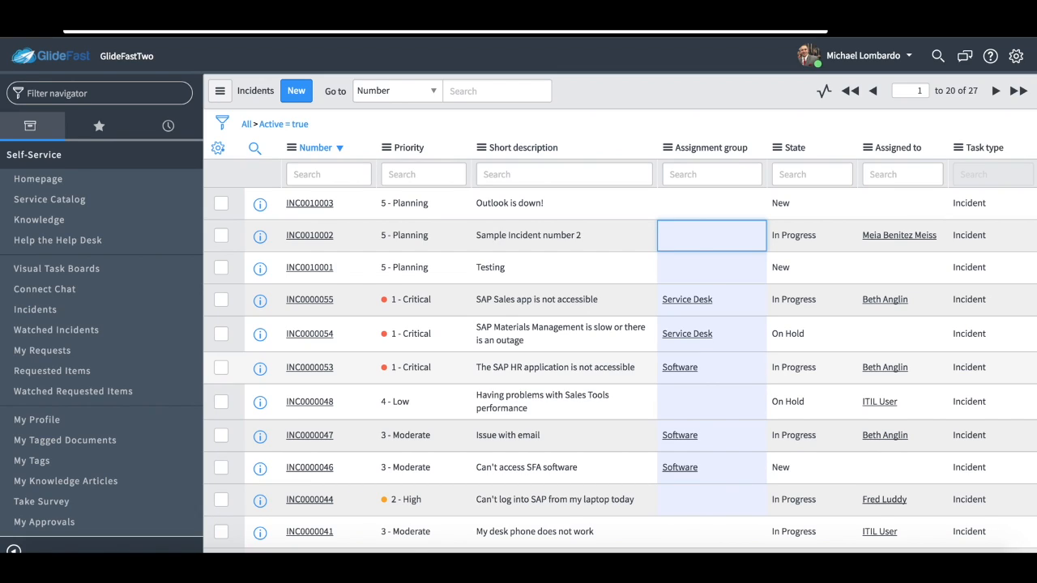
pyautogui.press('Return')
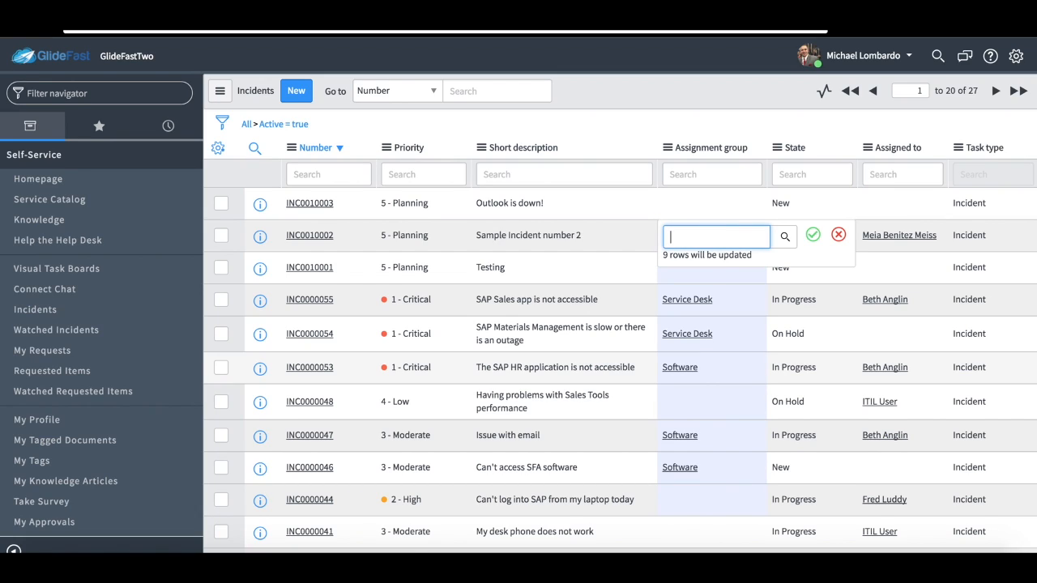
pyautogui.write('service')
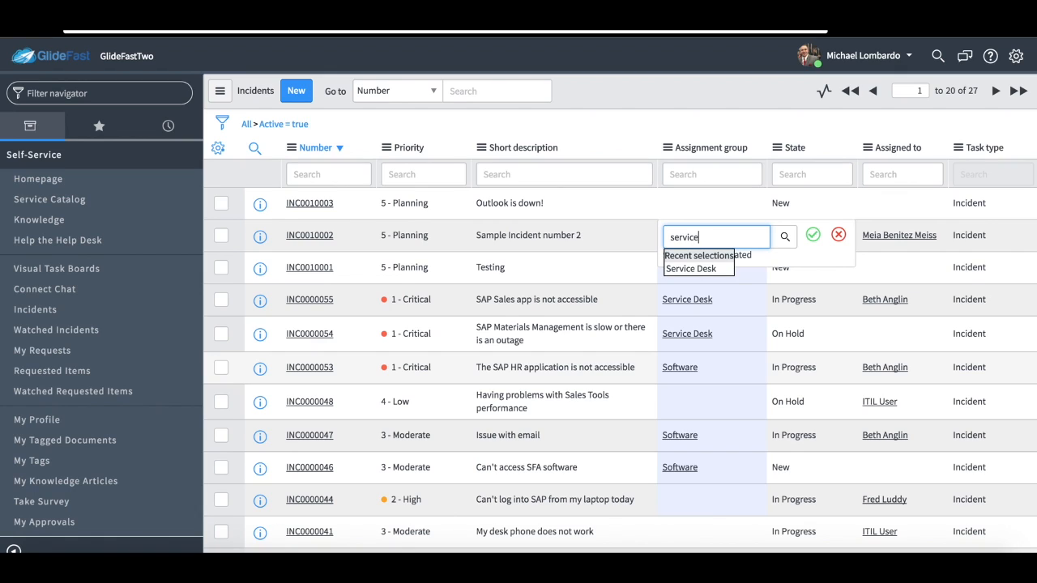
pyautogui.press('Down')
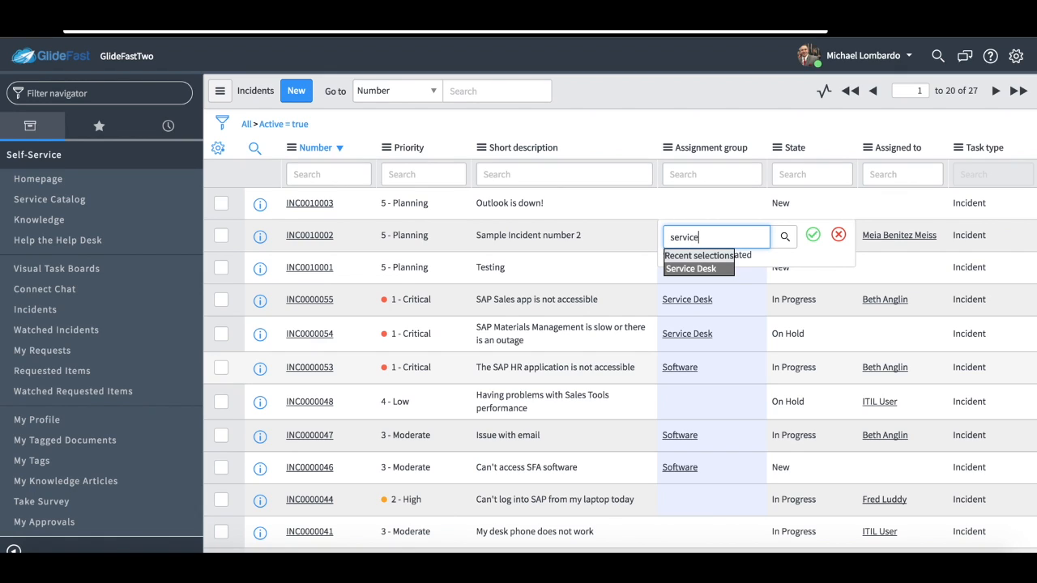
pyautogui.press('Return')
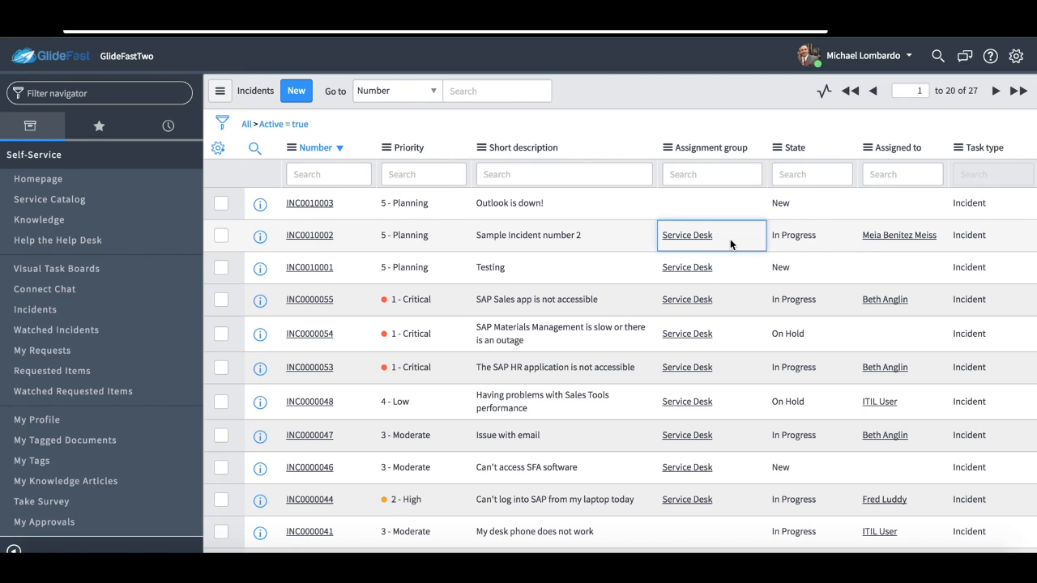
pyautogui.rightClick(715, 243)
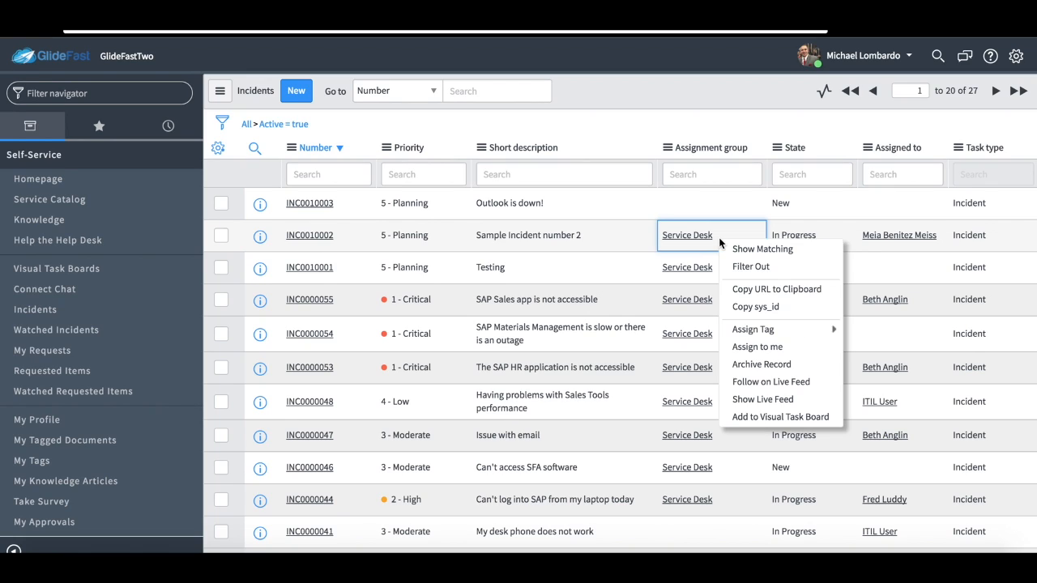
pyautogui.click(742, 249)
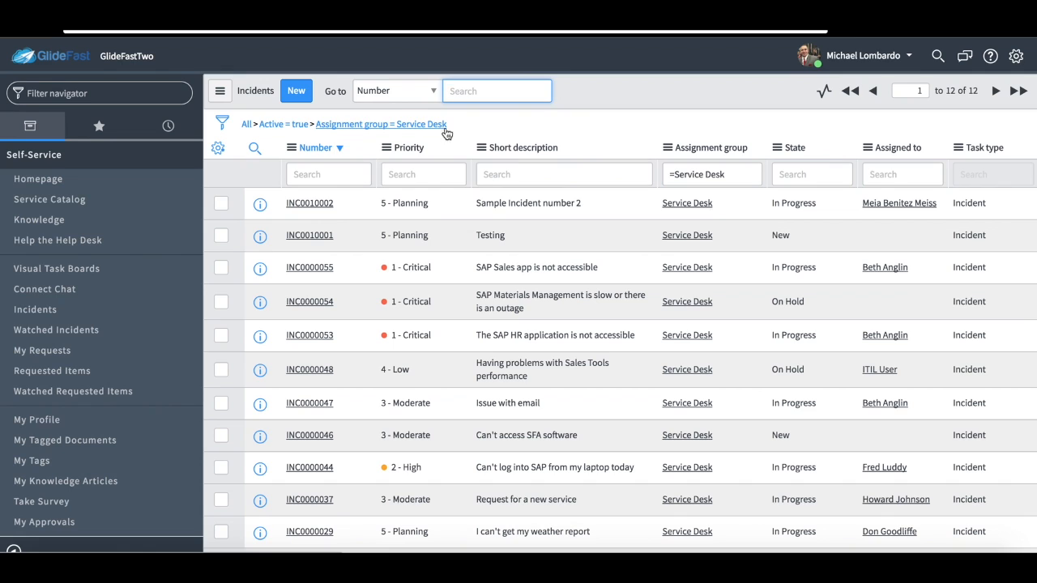
pyautogui.click(471, 133)
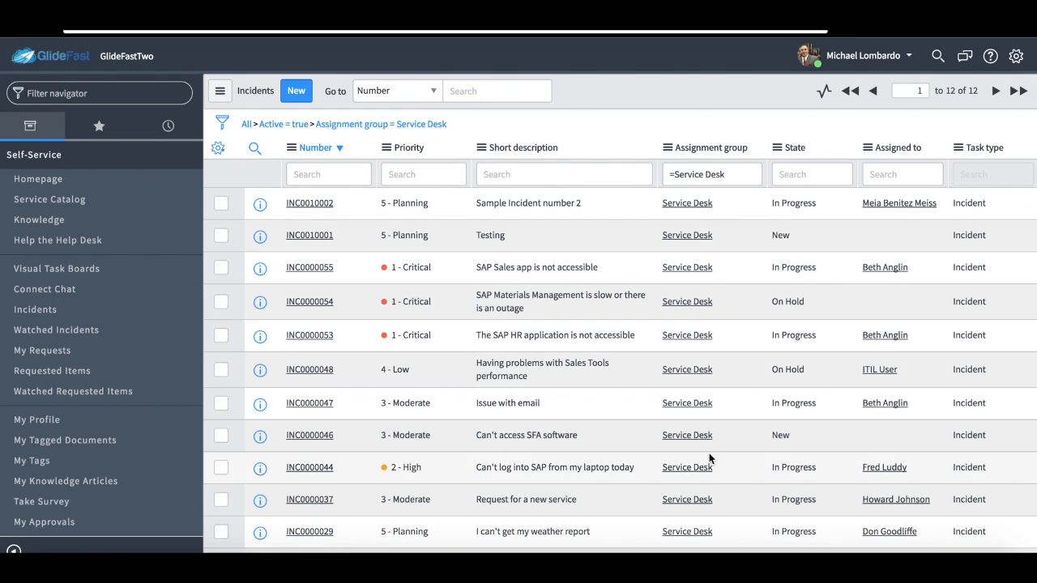
pyautogui.scroll(-2, 709, 453)
pyautogui.scroll(2, 709, 453)
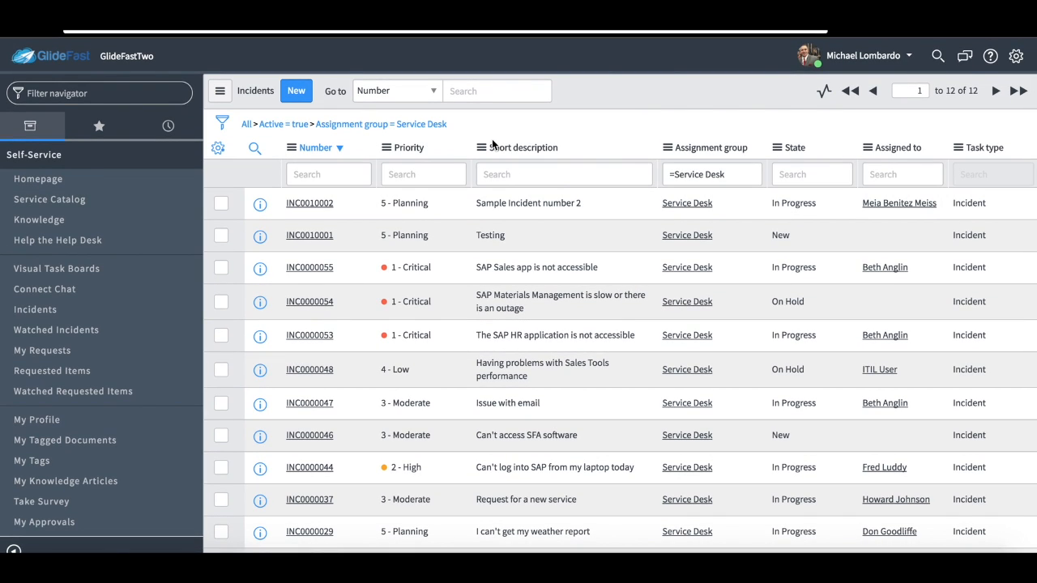
pyautogui.click(301, 126)
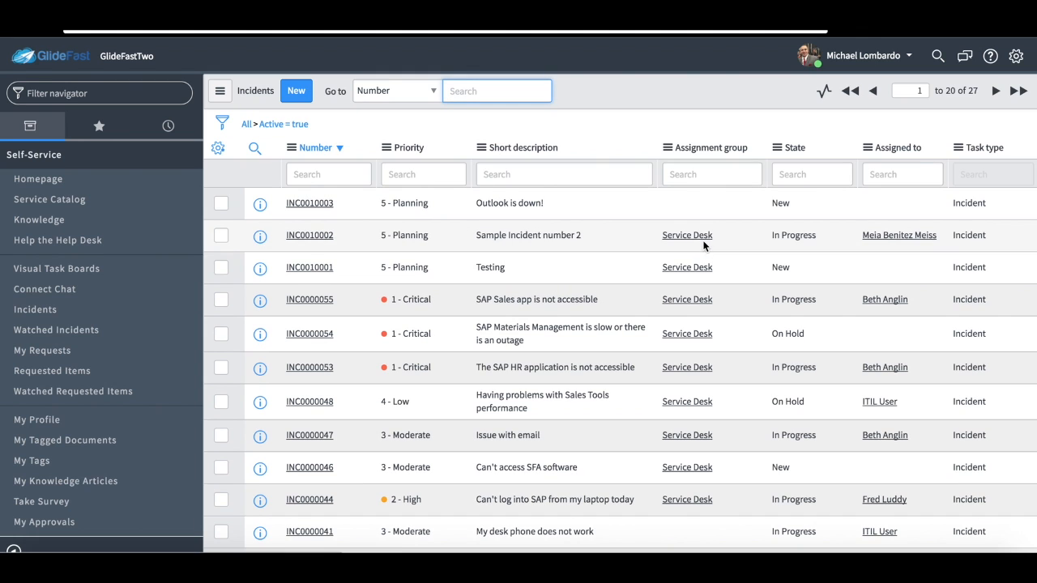
pyautogui.rightClick(726, 275)
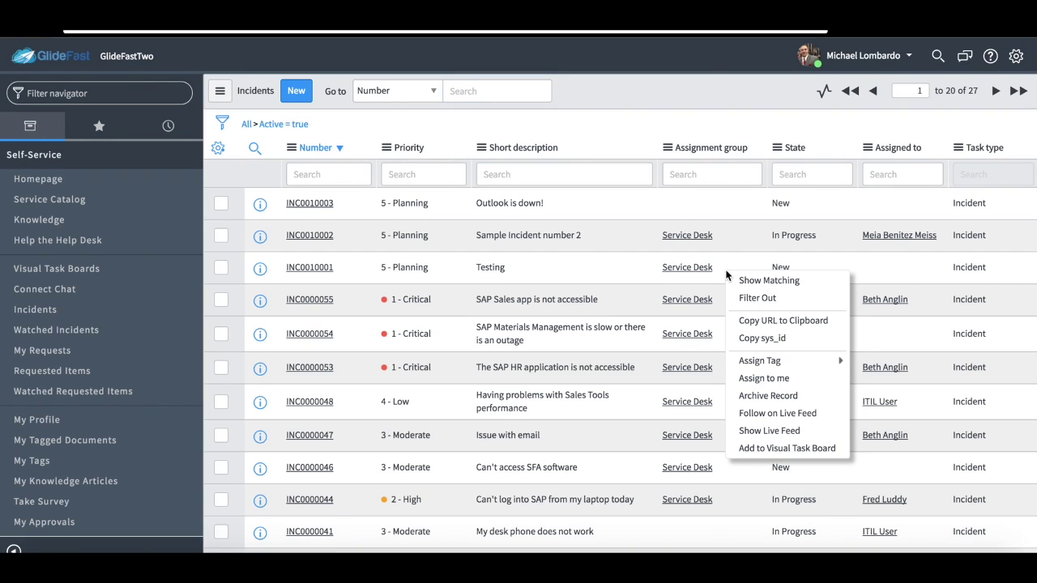
# Filter out Service Desk incidents, leaving 15 active incidents in the list.
pyautogui.click(757, 299)
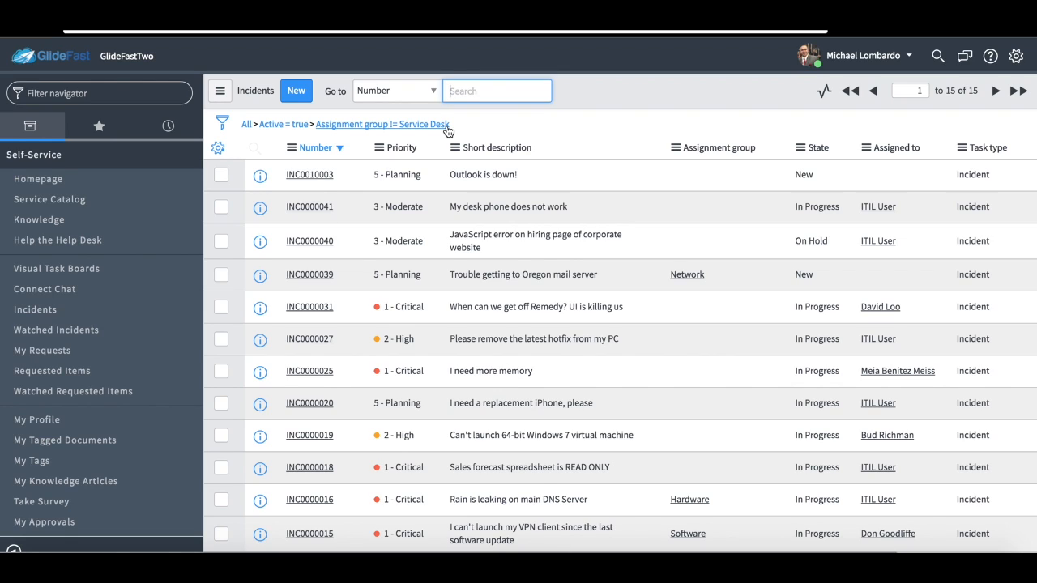
pyautogui.click(446, 126)
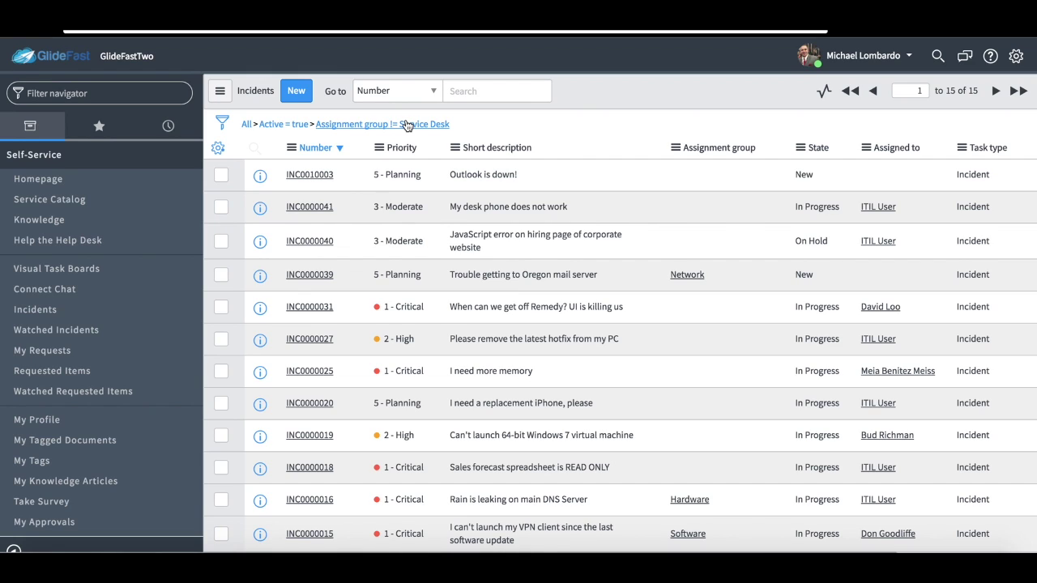
# Save the filtered incidents list as a favourite by dragging its breadcrumb to the Favorites tab.
pyautogui.moveTo(402, 128); pyautogui.dragTo(480, 157)
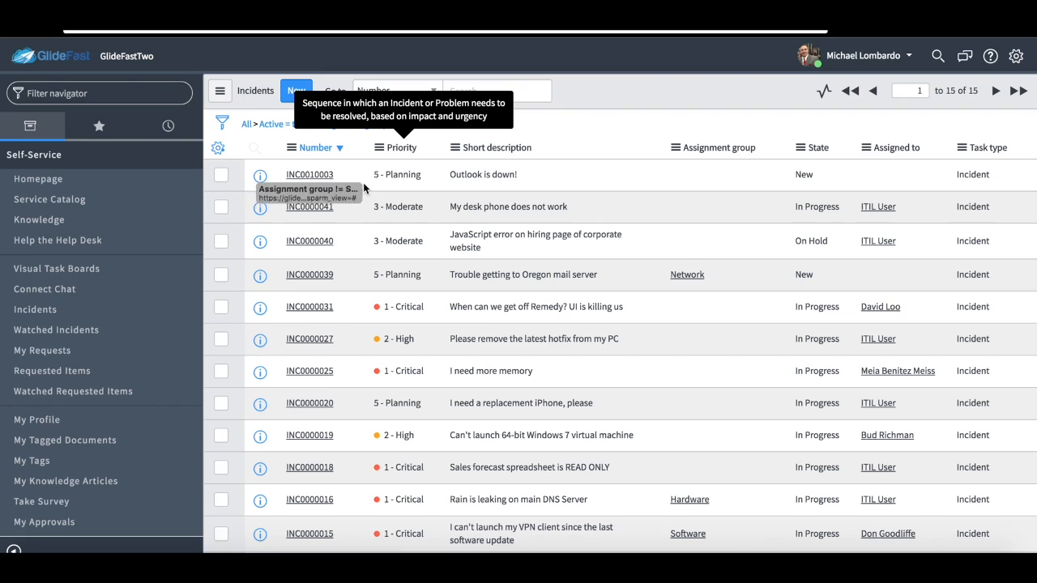
pyautogui.moveTo(480, 156); pyautogui.dragTo(363, 143)
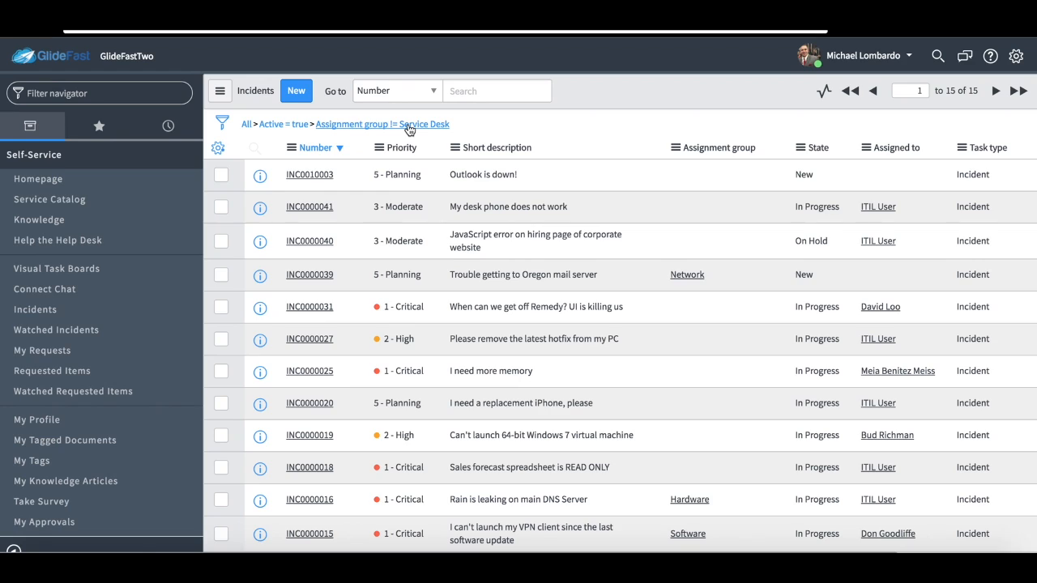
pyautogui.moveTo(403, 135); pyautogui.dragTo(223, 191)
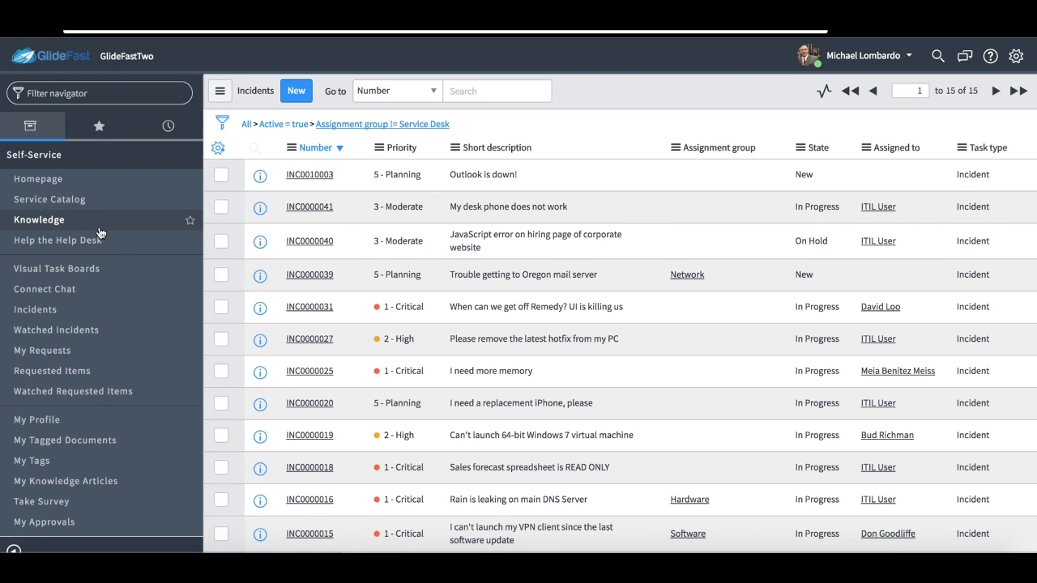
pyautogui.moveTo(223, 192); pyautogui.dragTo(105, 126)
pyautogui.click(105, 125)
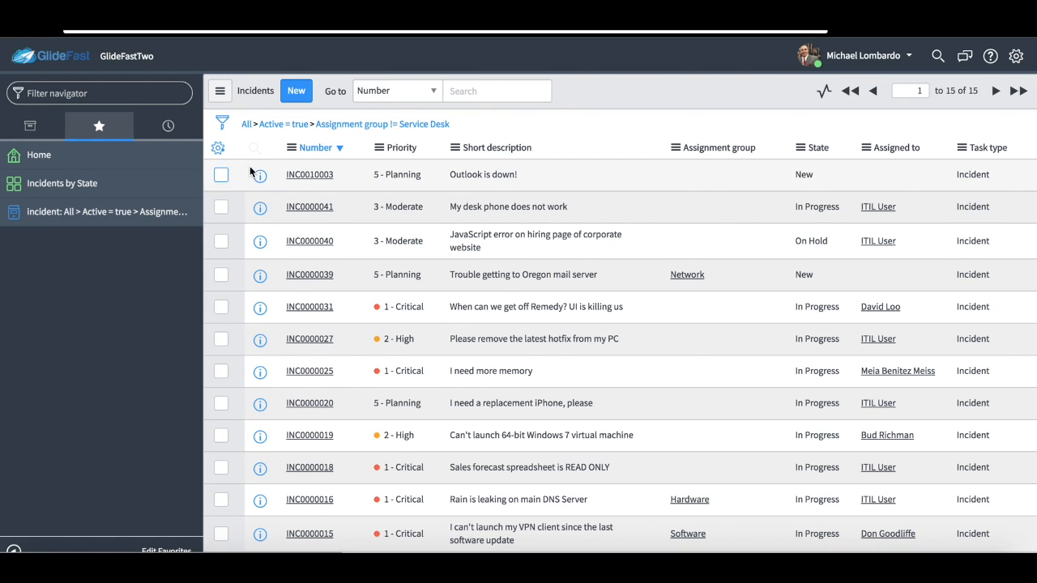
# Add incident INC0000041 as a favourite, open it, and start editing favourites.
pyautogui.click(293, 206)
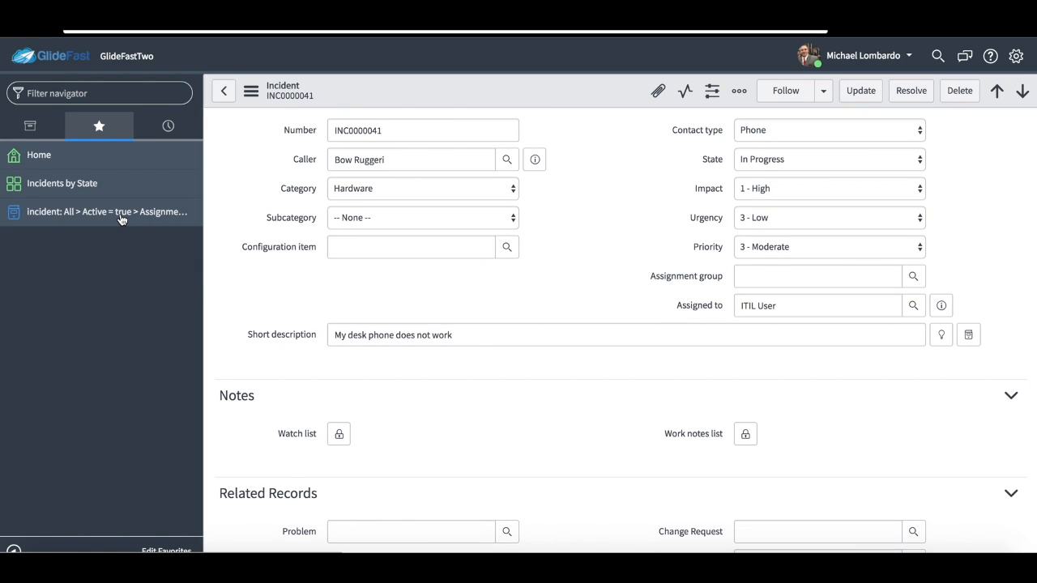
pyautogui.click(120, 217)
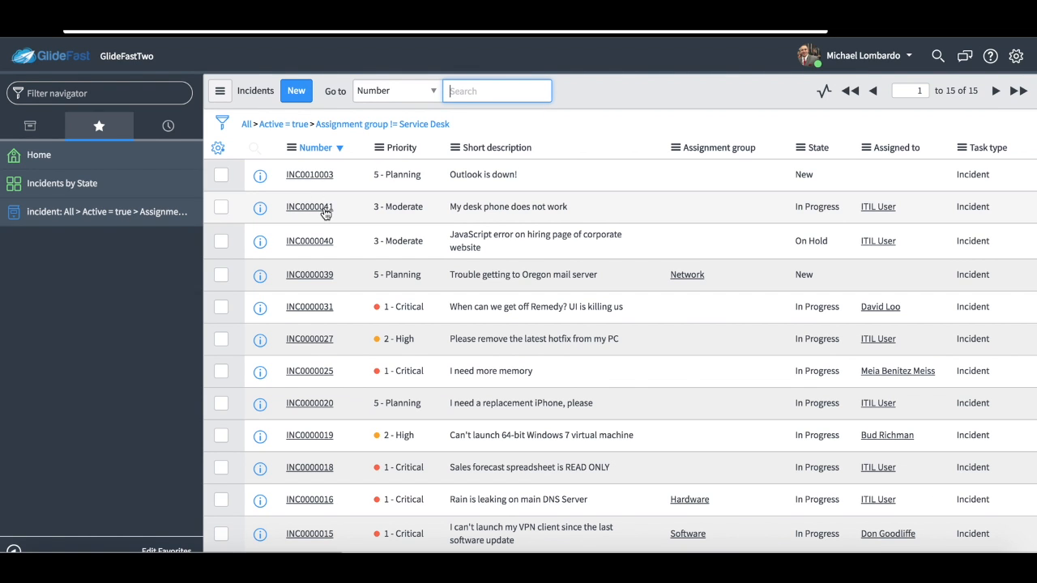
pyautogui.moveTo(323, 207); pyautogui.dragTo(155, 277)
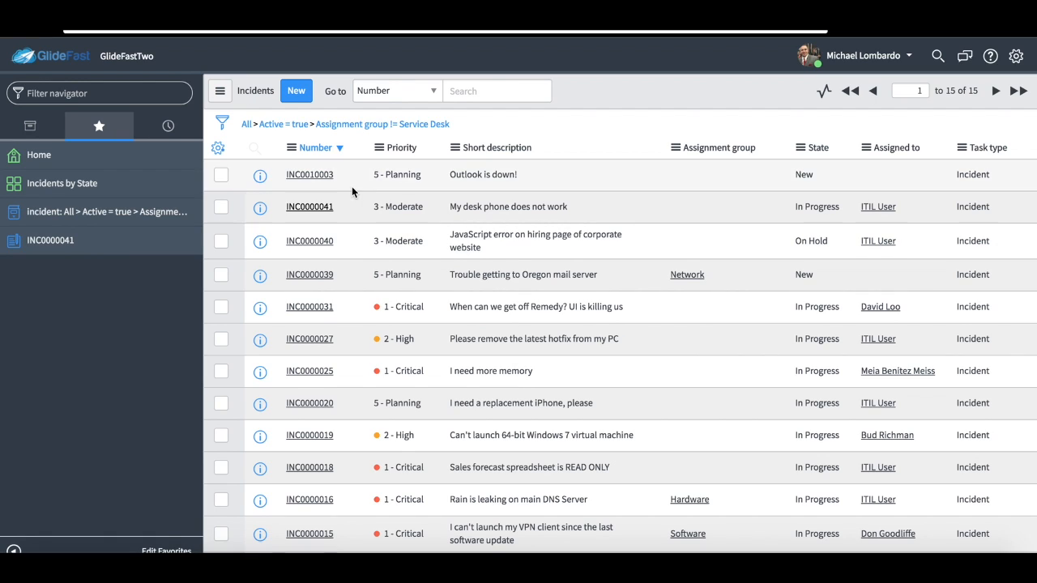
pyautogui.moveTo(50, 241)
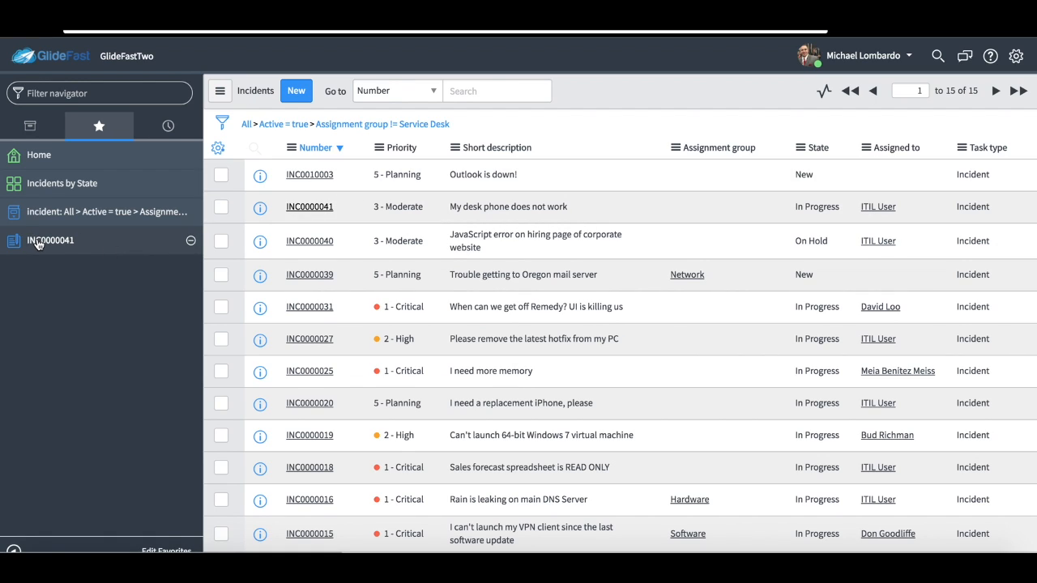
pyautogui.click(309, 207)
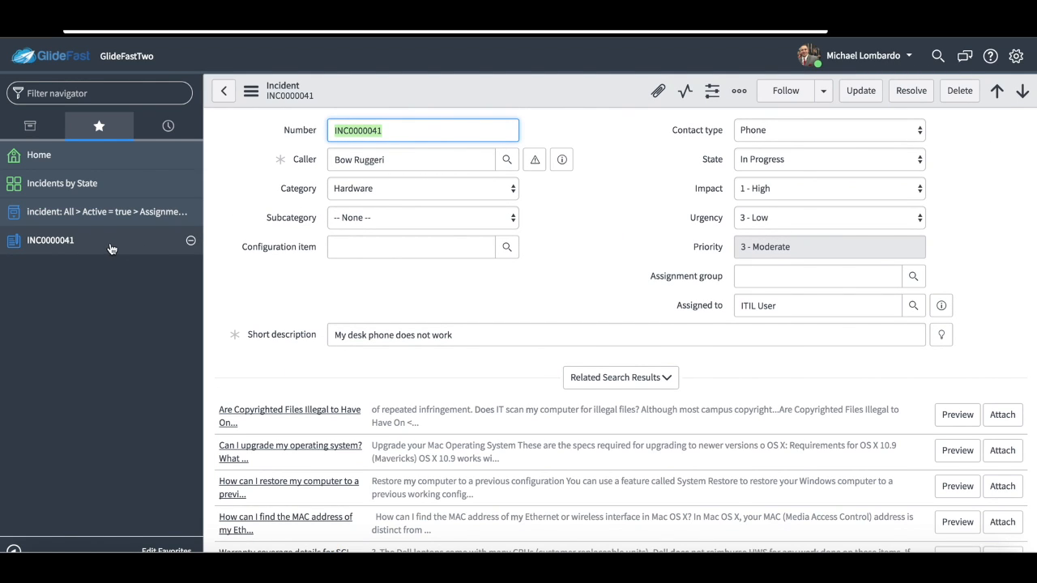
pyautogui.click(166, 550)
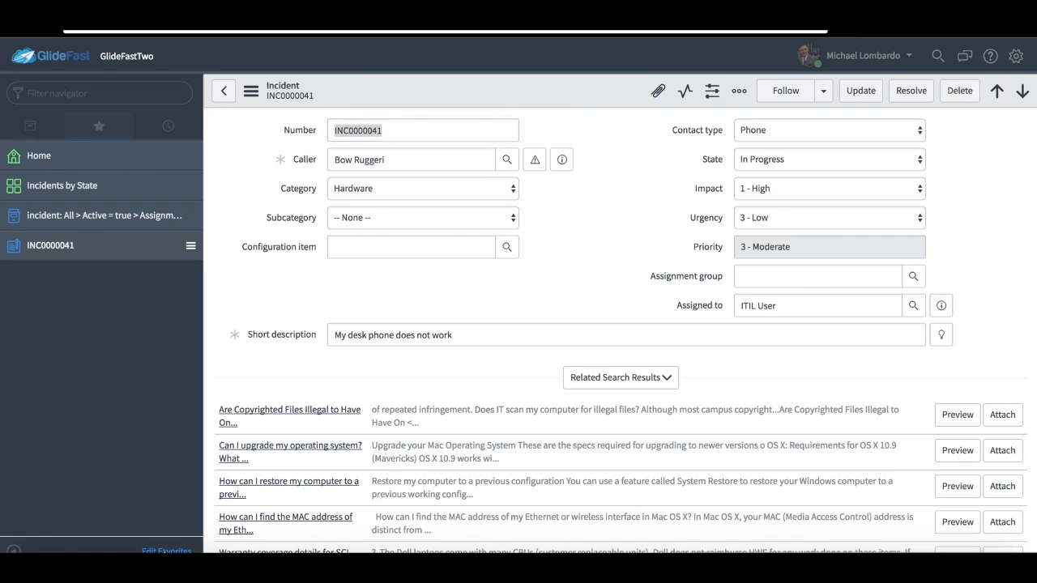
# Rename the filtered-list favorite to 'Web Queue Monitoring'.
pyautogui.click(55, 217)
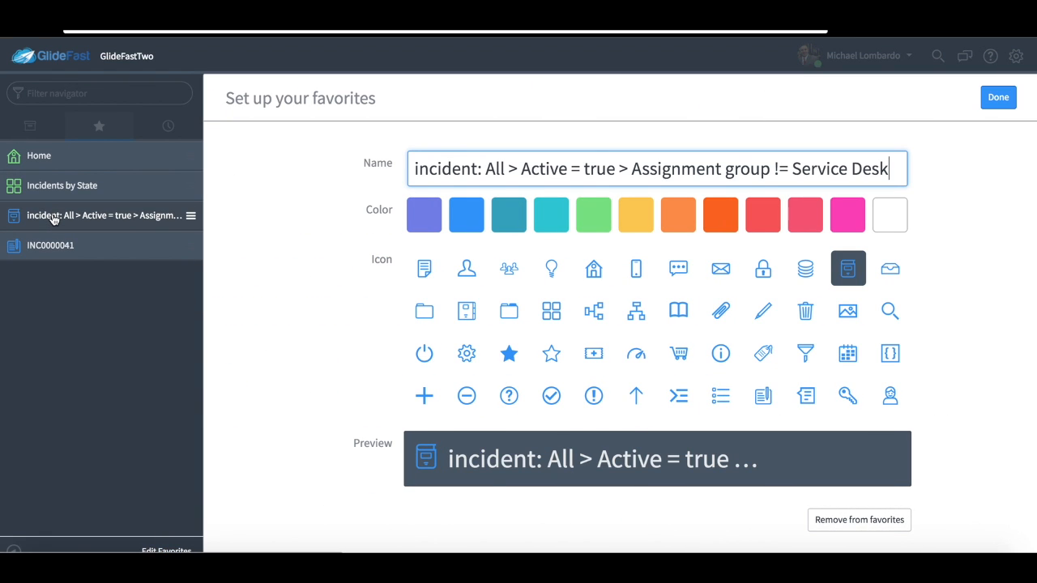
pyautogui.tripleClick(468, 167)
pyautogui.write('W')
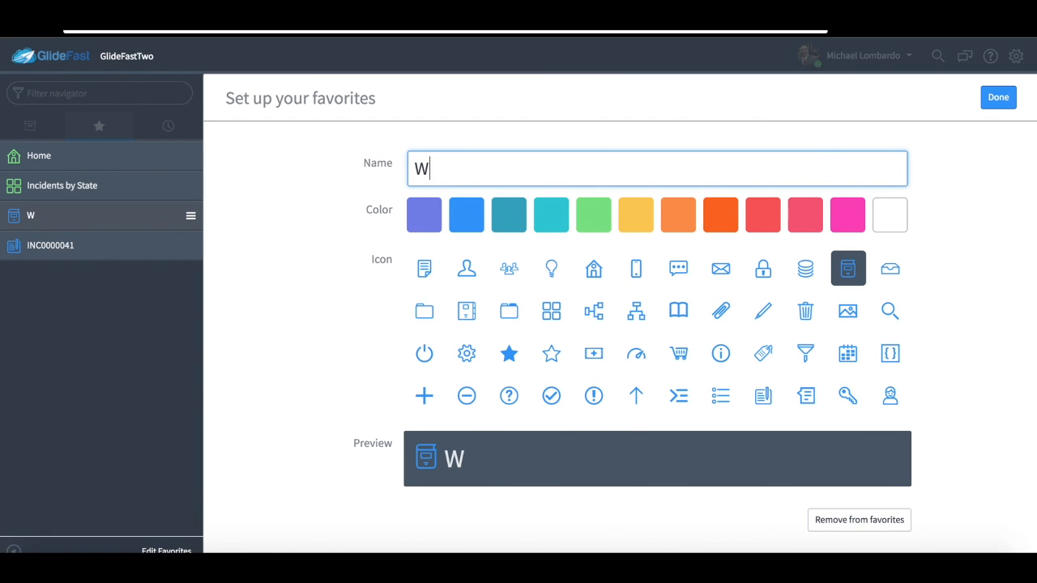
pyautogui.write('eb ')
pyautogui.write('Queue')
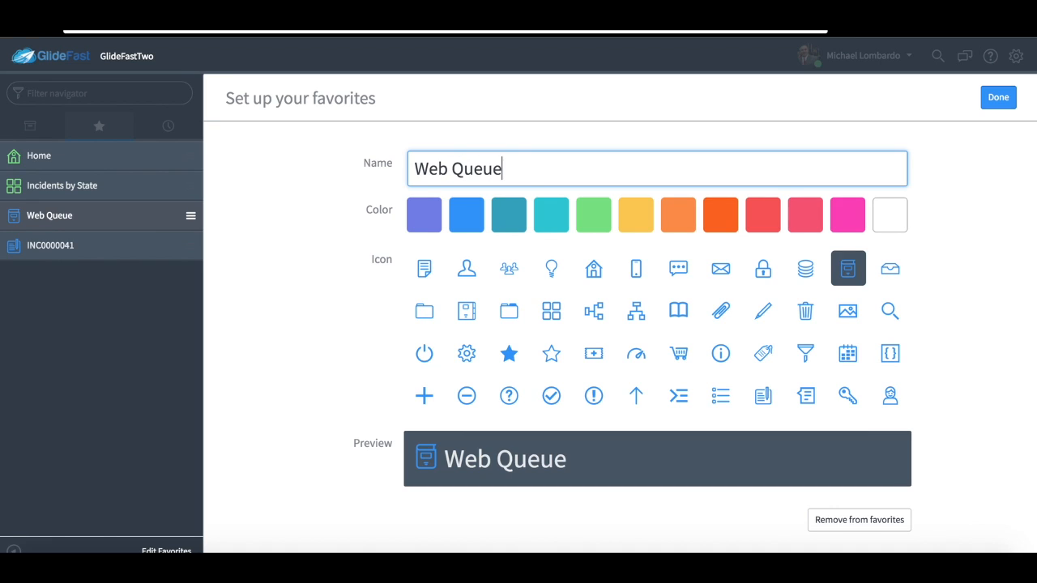
pyautogui.write(' Monitoring')
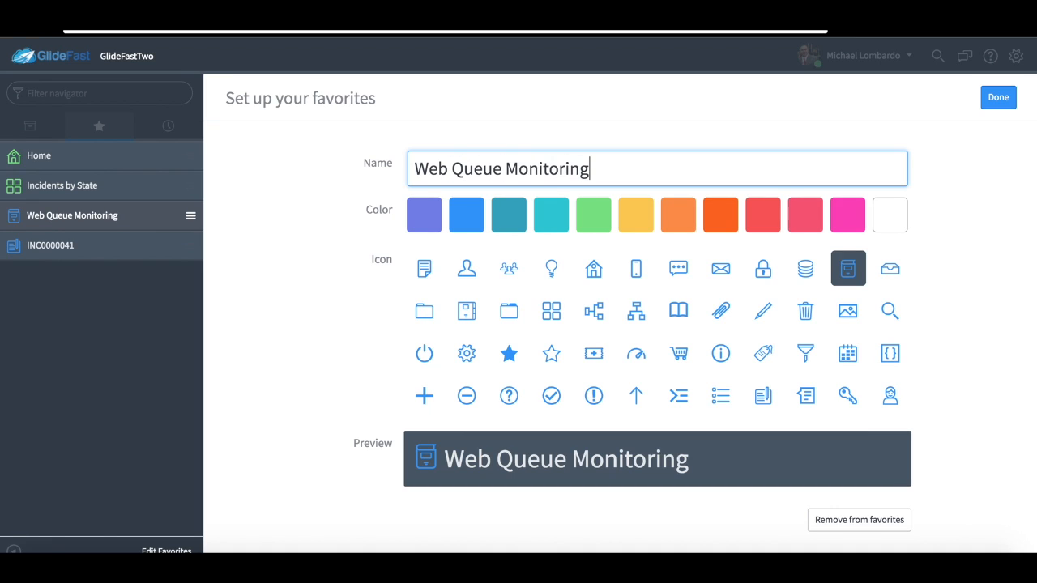
pyautogui.click(997, 97)
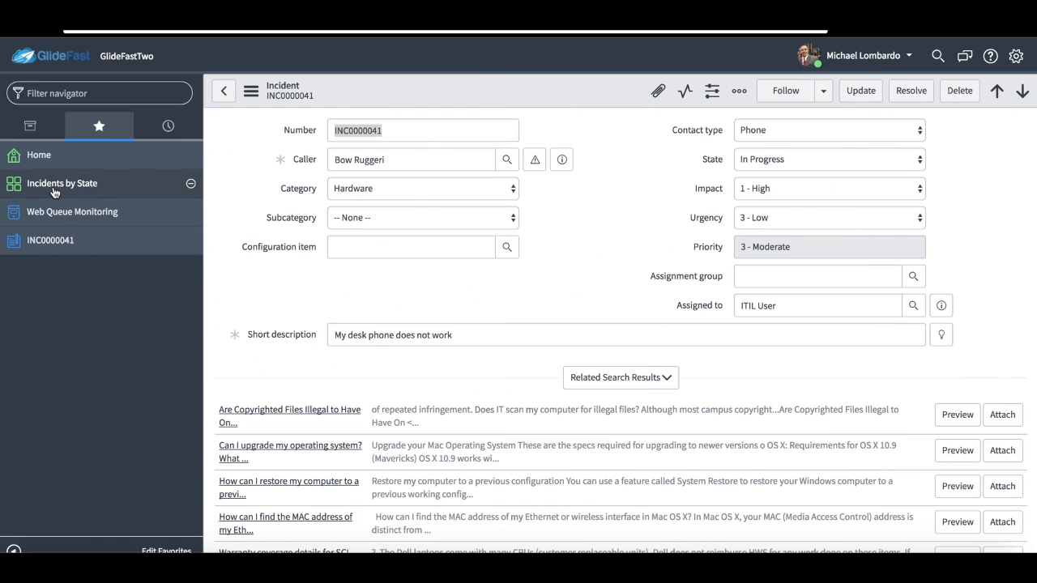
# Give the Web Queue Monitoring favorite a green colour and a person icon.
pyautogui.click(136, 217)
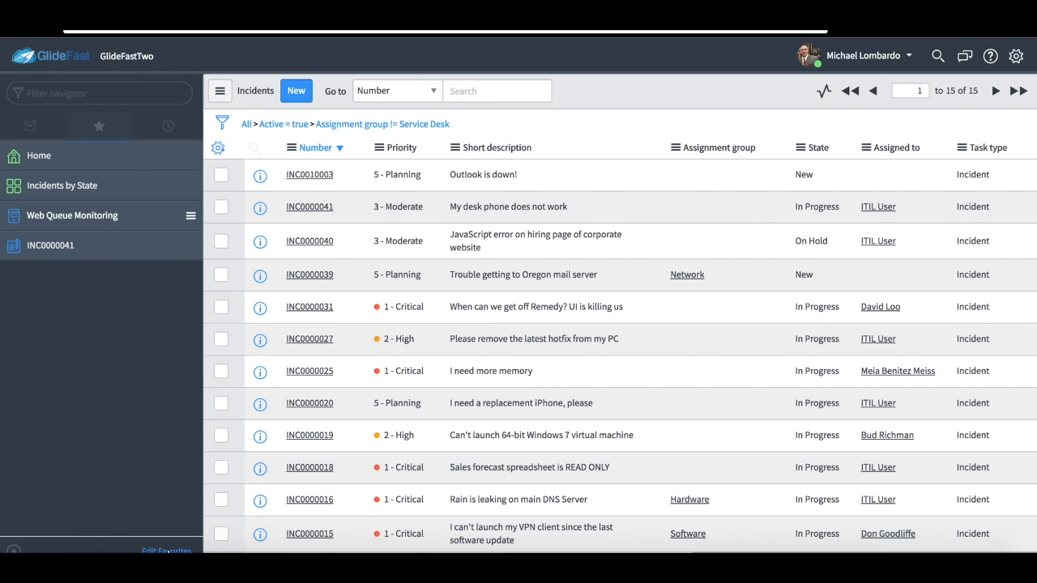
pyautogui.click(167, 551)
pyautogui.click(594, 214)
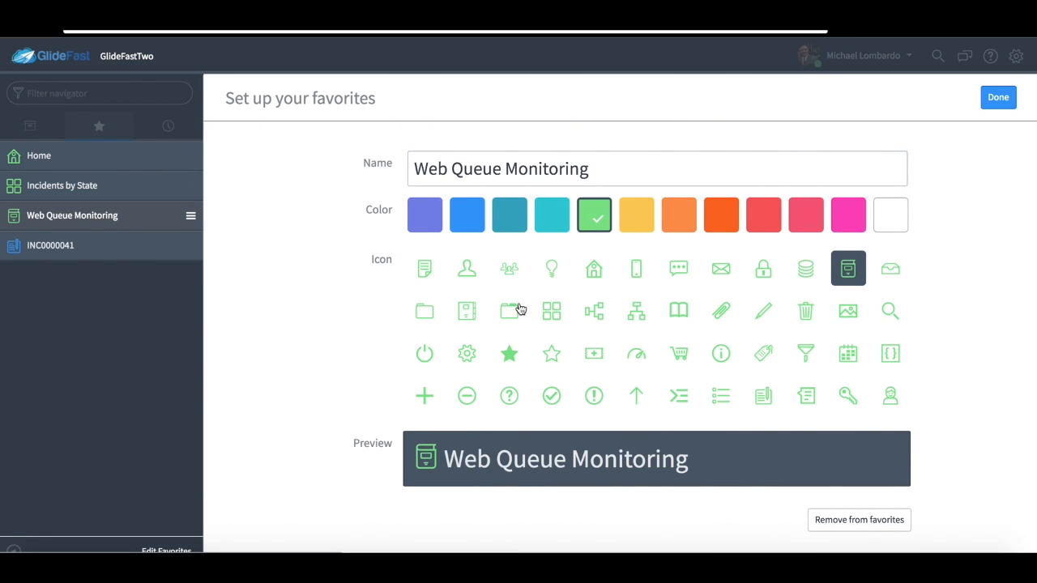
pyautogui.click(467, 271)
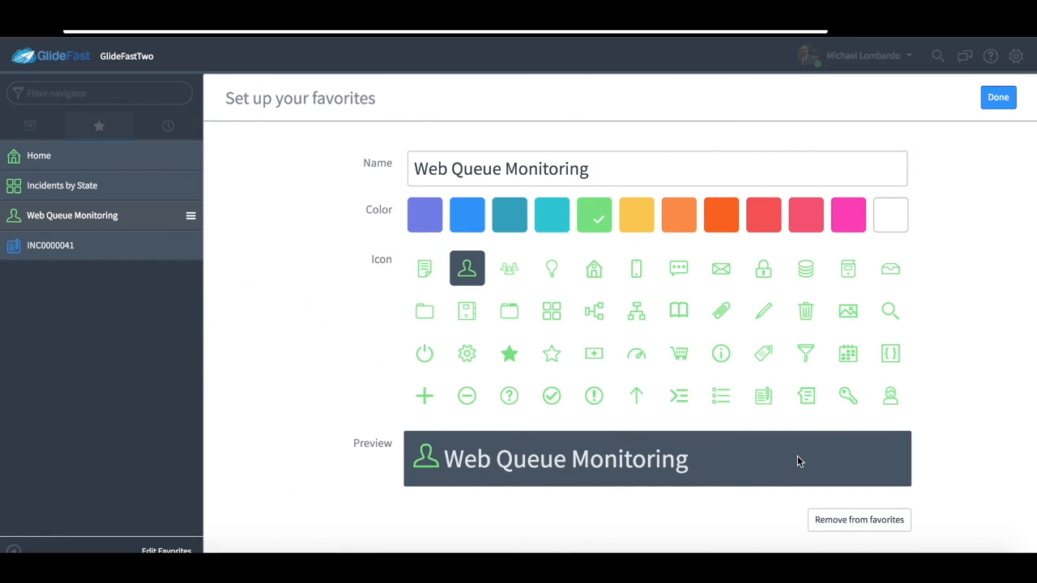
pyautogui.click(995, 99)
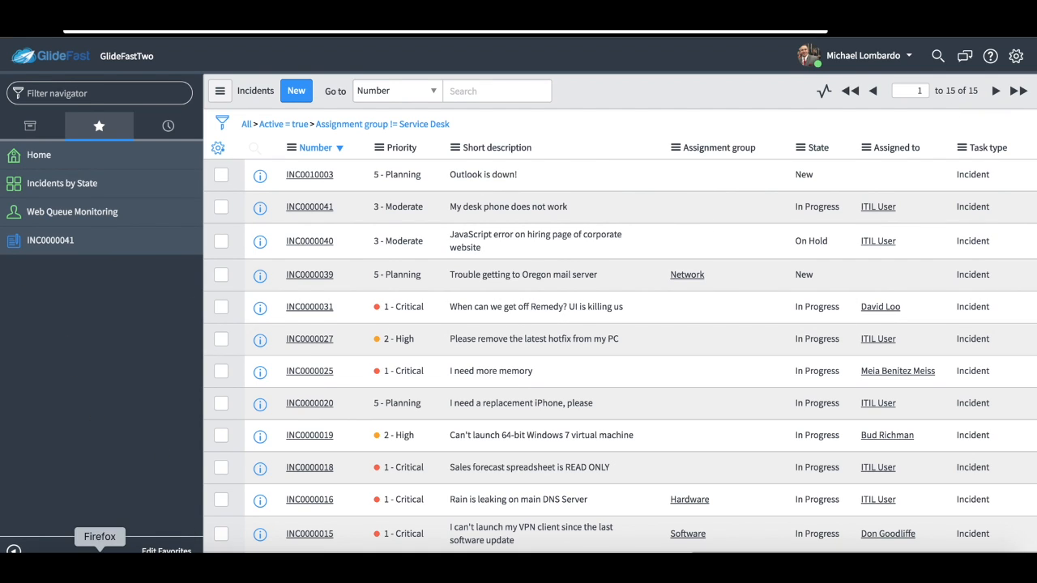
# Collapse and re-expand the navigator, then filter it on 'inci' to reach the open incidents list.
pyautogui.click(12, 551)
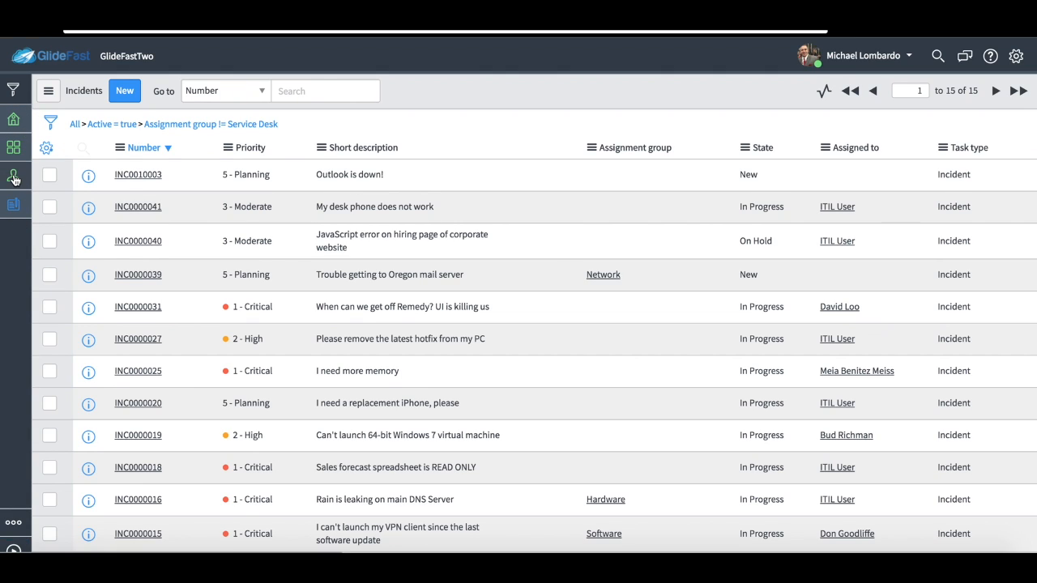
pyautogui.click(13, 179)
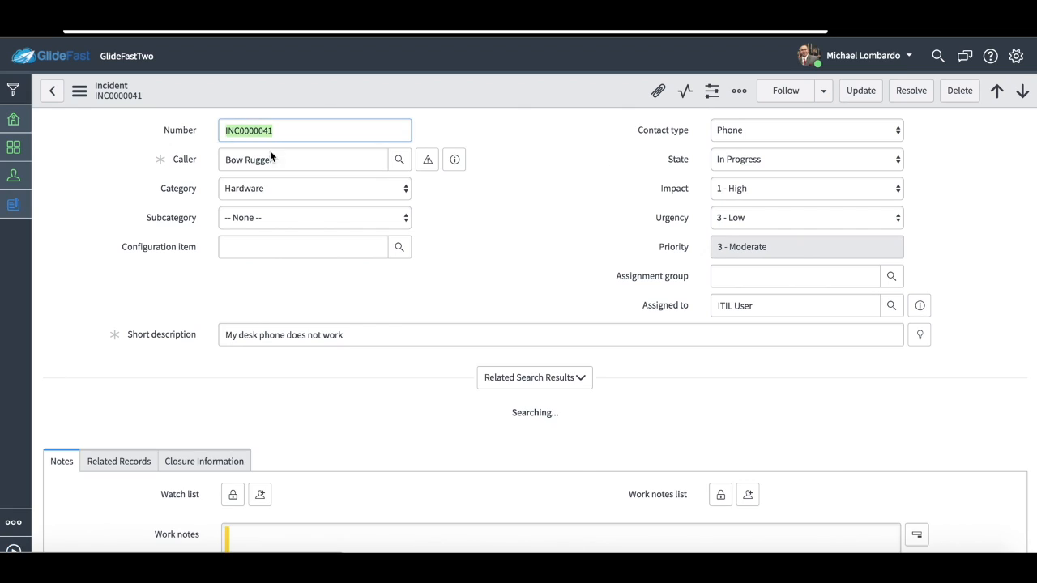
pyautogui.click(13, 550)
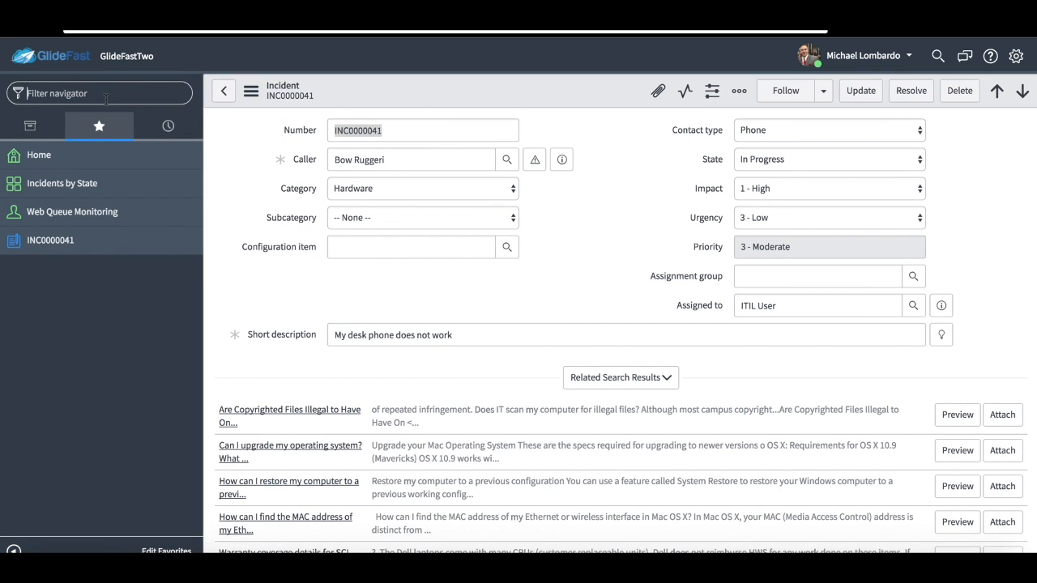
pyautogui.write('inci')
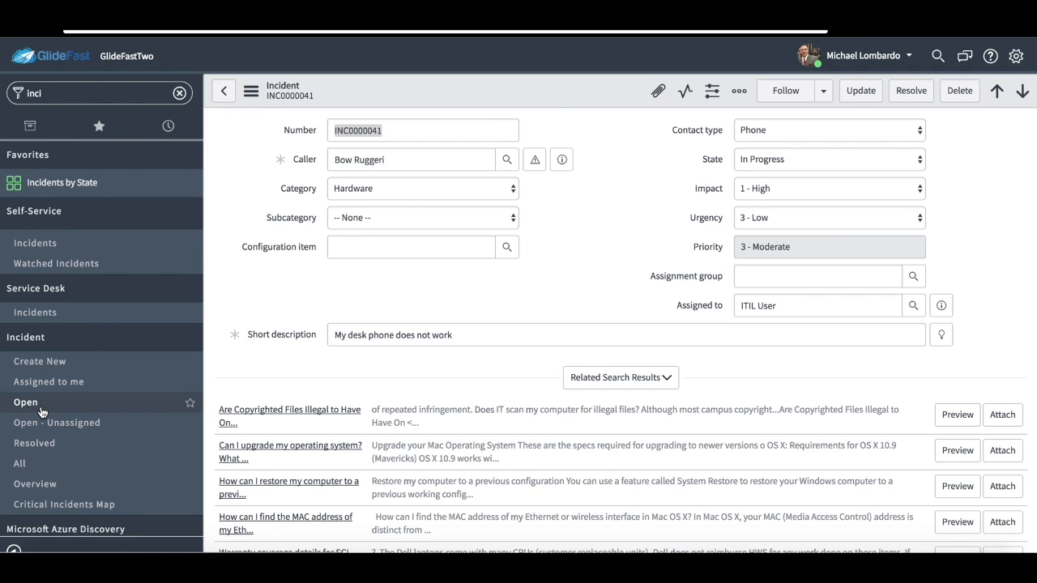
pyautogui.click(39, 407)
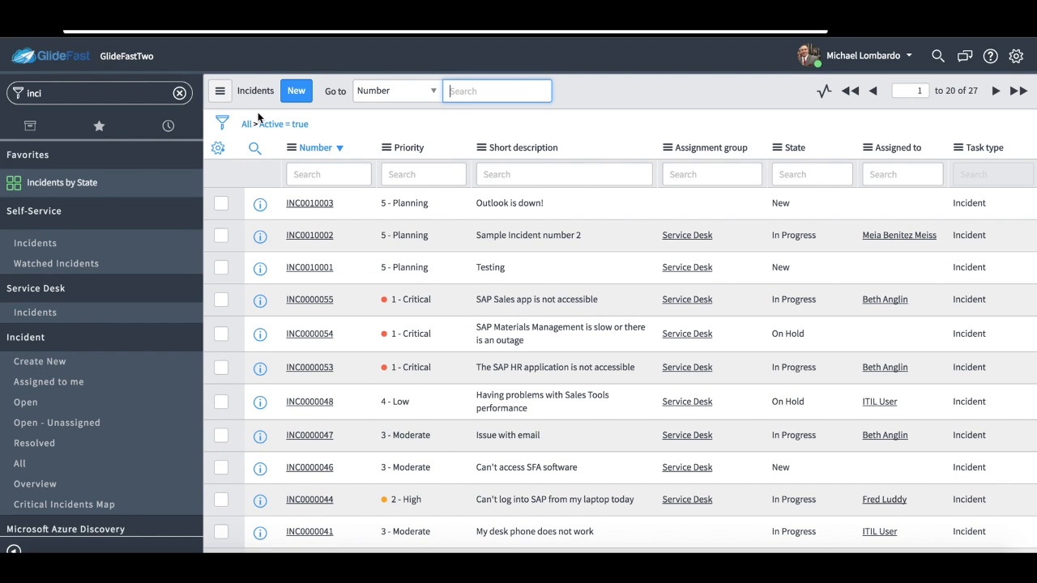
# Remove the Active = true breadcrumb and show the per-column search fields.
pyautogui.click(252, 124)
pyautogui.click(247, 124)
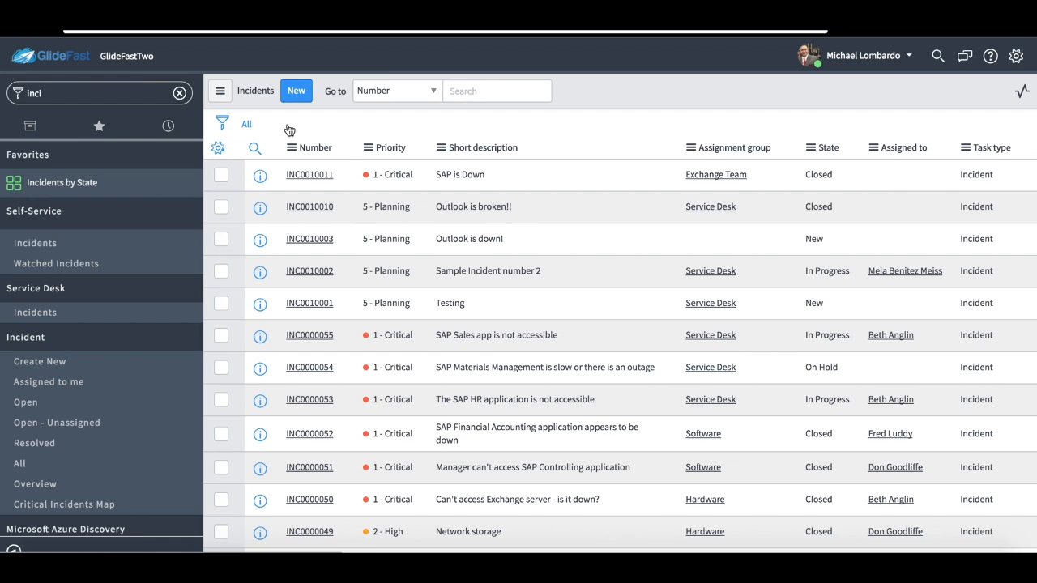
pyautogui.click(255, 148)
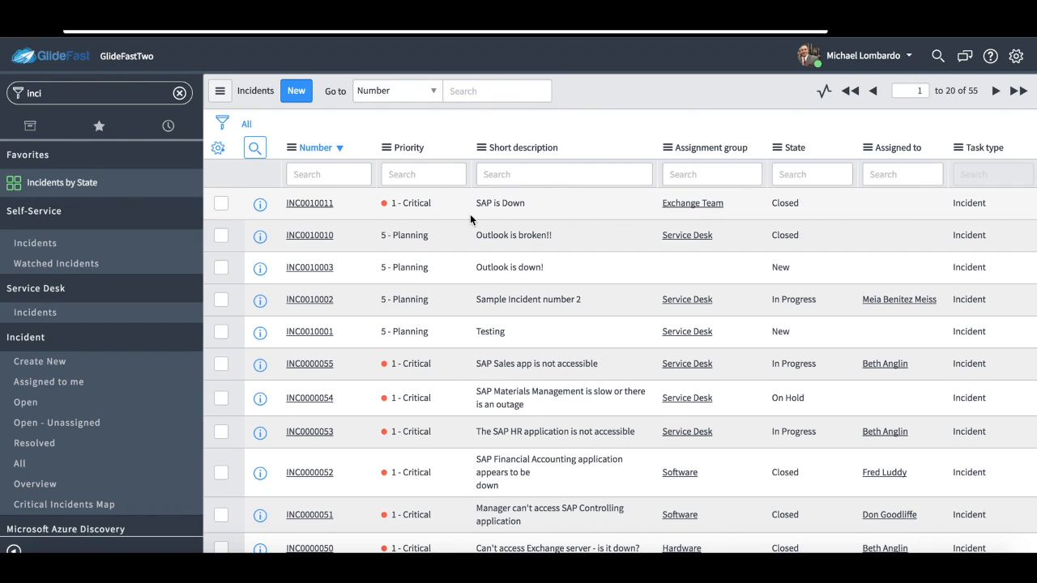
pyautogui.click(253, 151)
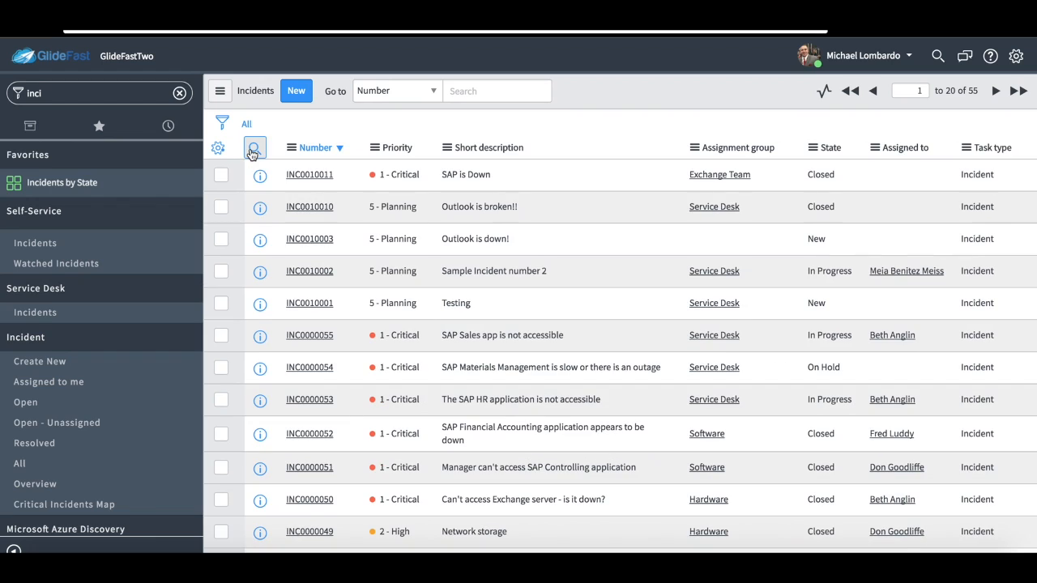
pyautogui.click(253, 150)
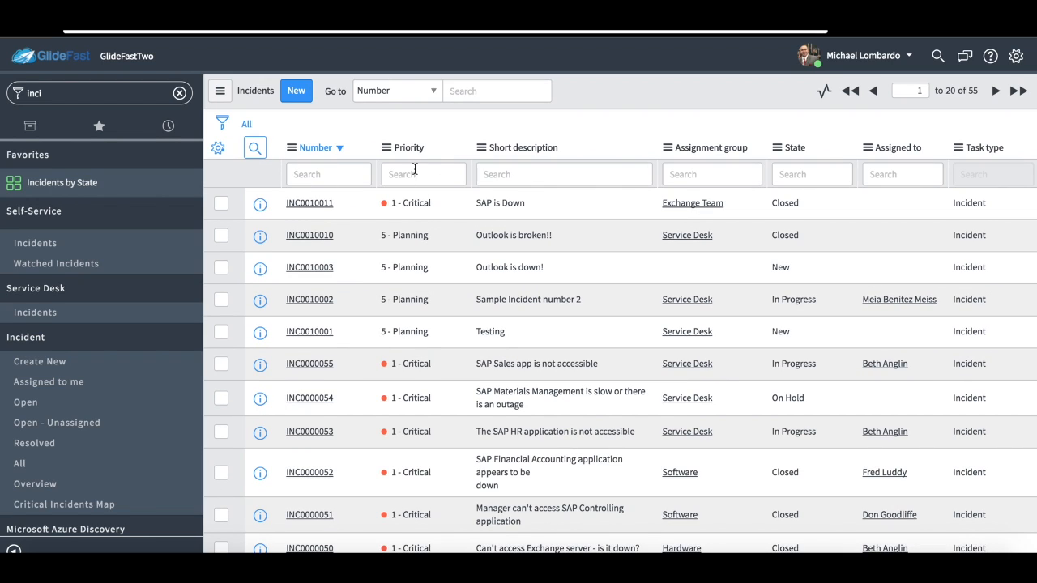
# Search the Short description column for 'outlook', leaving two matching incidents.
pyautogui.click(549, 176)
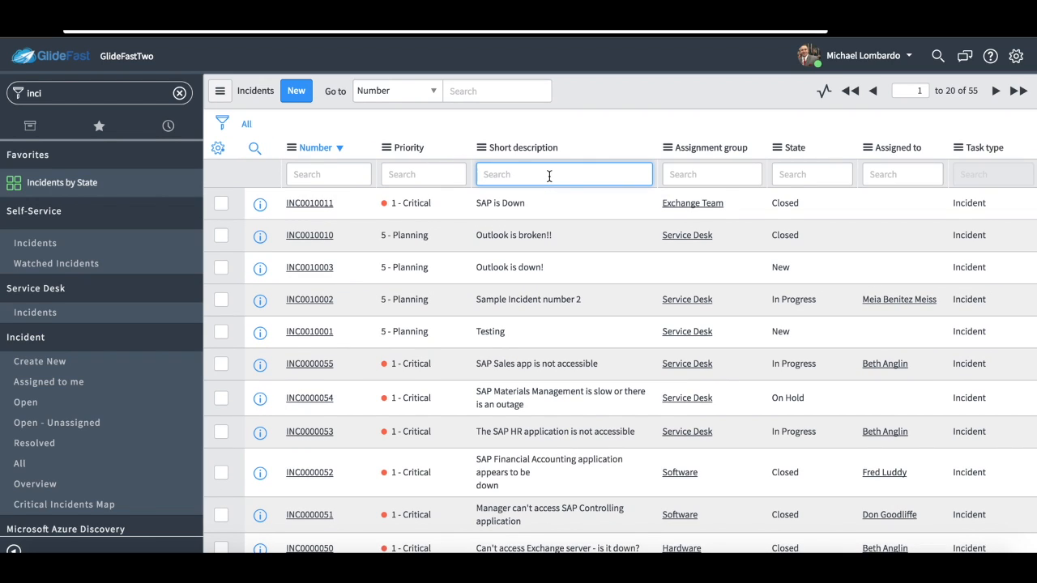
pyautogui.write('outlook')
pyautogui.press('Return')
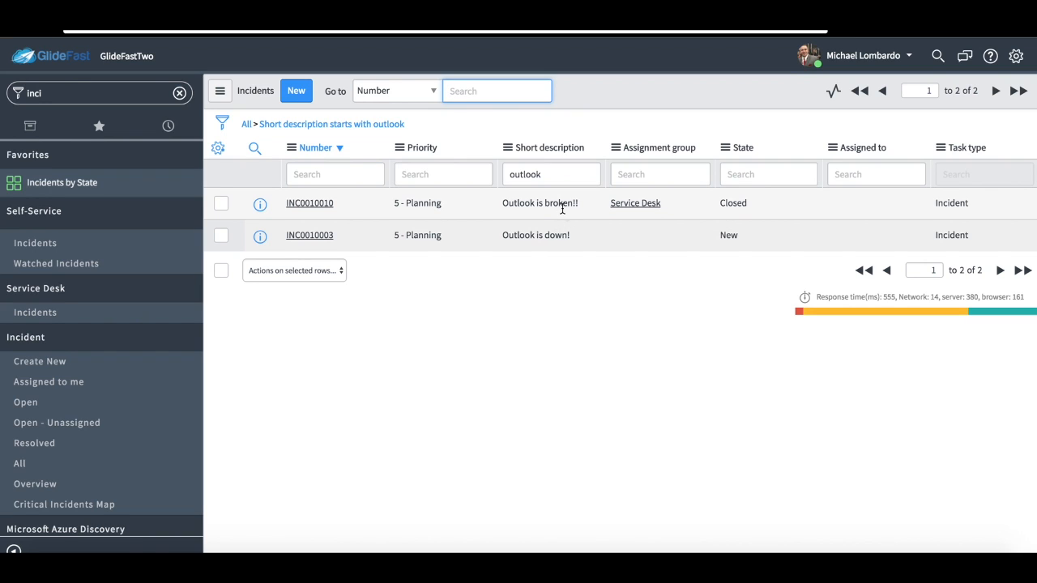
pyautogui.click(538, 227)
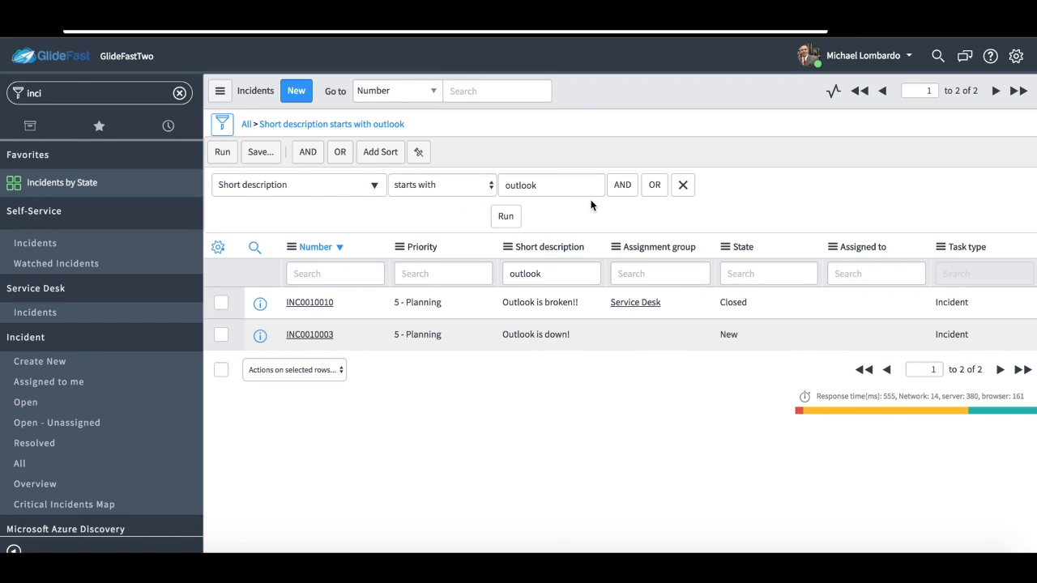
# Add a filter condition with Caller set to the suggested user Beth Anglin.
pyautogui.click(622, 188)
pyautogui.click(301, 244)
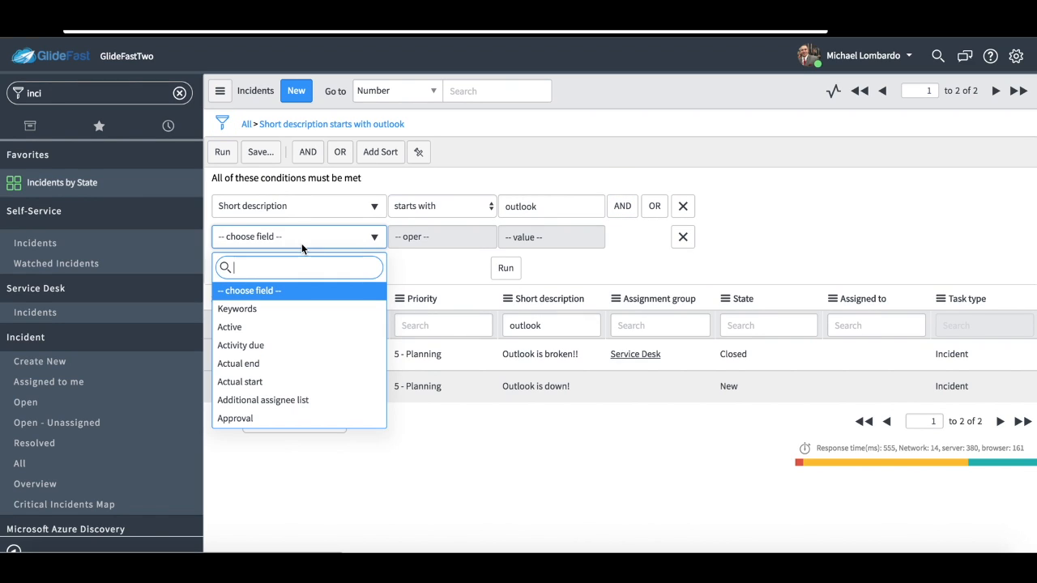
pyautogui.write('custom')
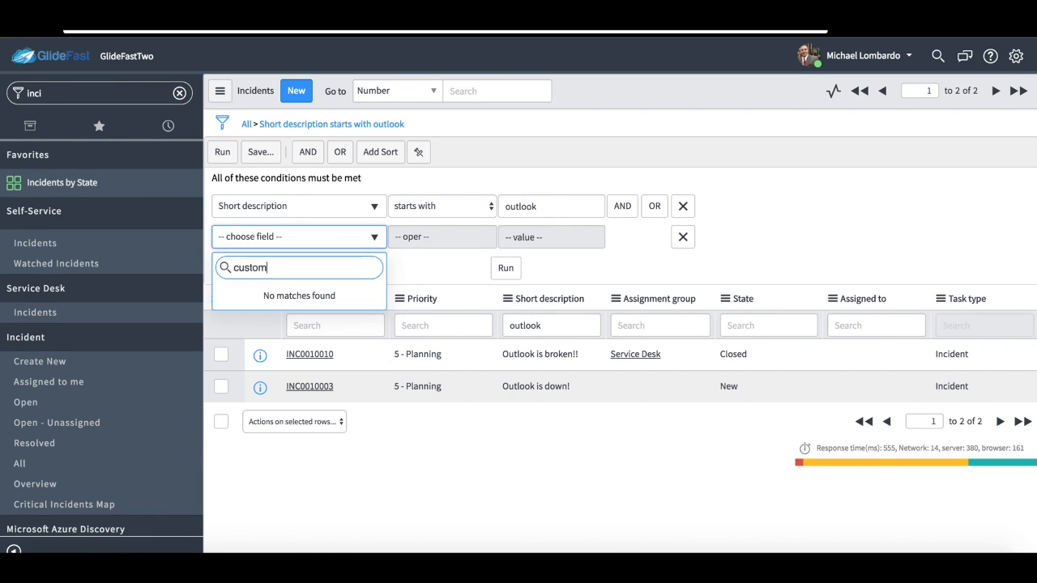
pyautogui.write('er')
pyautogui.press('BackSpace')
pyautogui.press('BackSpace')
pyautogui.press('BackSpace')
pyautogui.press('BackSpace')
pyautogui.press('BackSpace')
pyautogui.press('BackSpace')
pyautogui.write('ca')
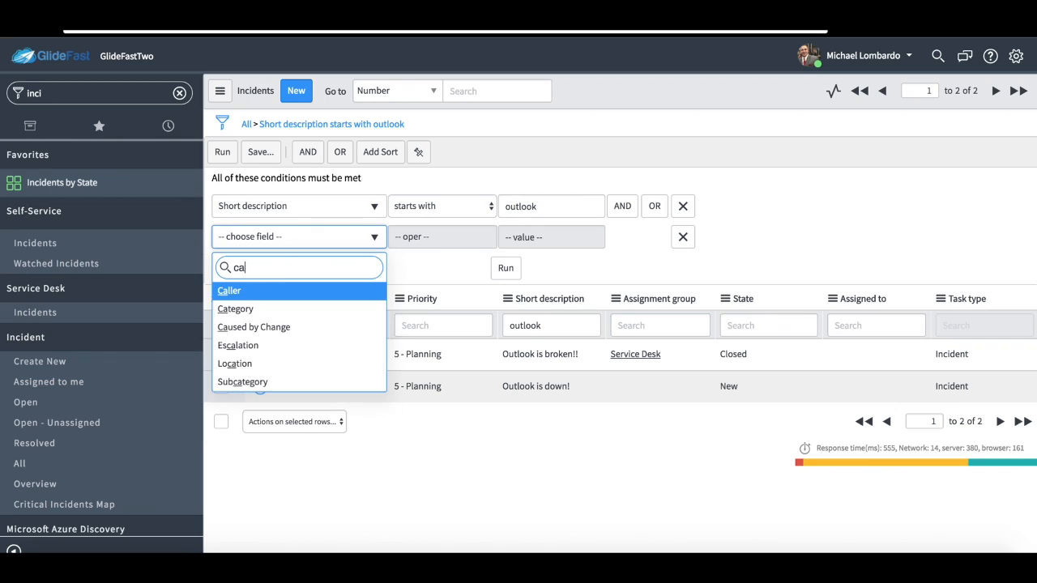
pyautogui.write('ll')
pyautogui.click(324, 291)
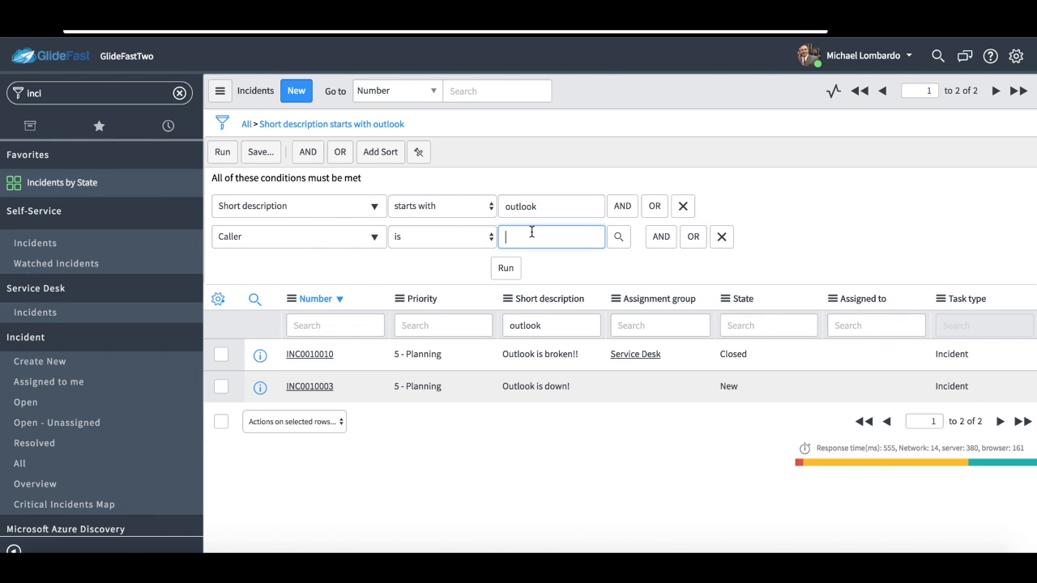
pyautogui.click(528, 234)
pyautogui.write('beth')
pyautogui.press('Down')
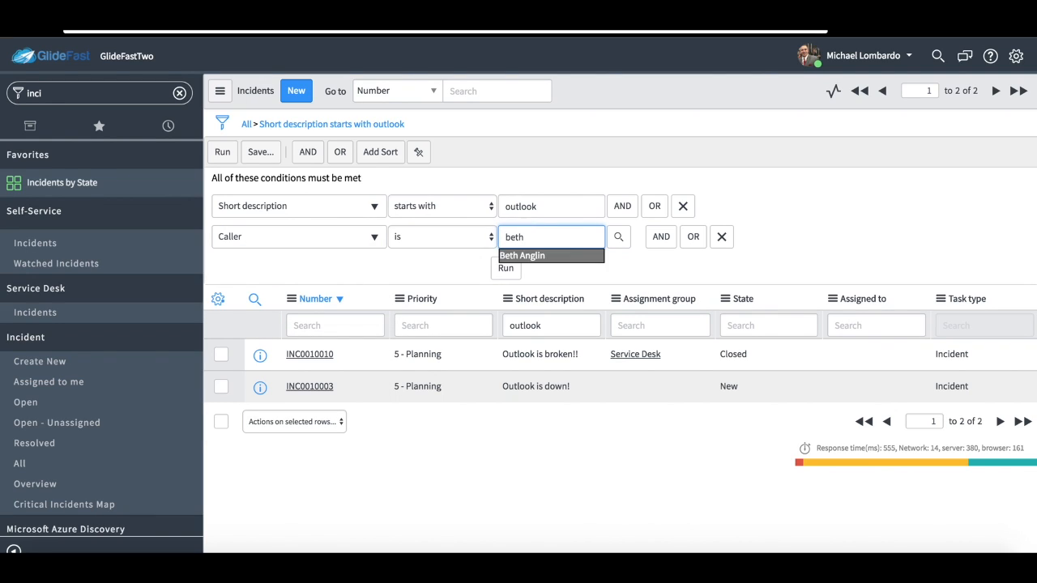
pyautogui.press('Return')
# Drop the Short description condition, run the caller filter and preview incident INC0000049.
pyautogui.click(683, 206)
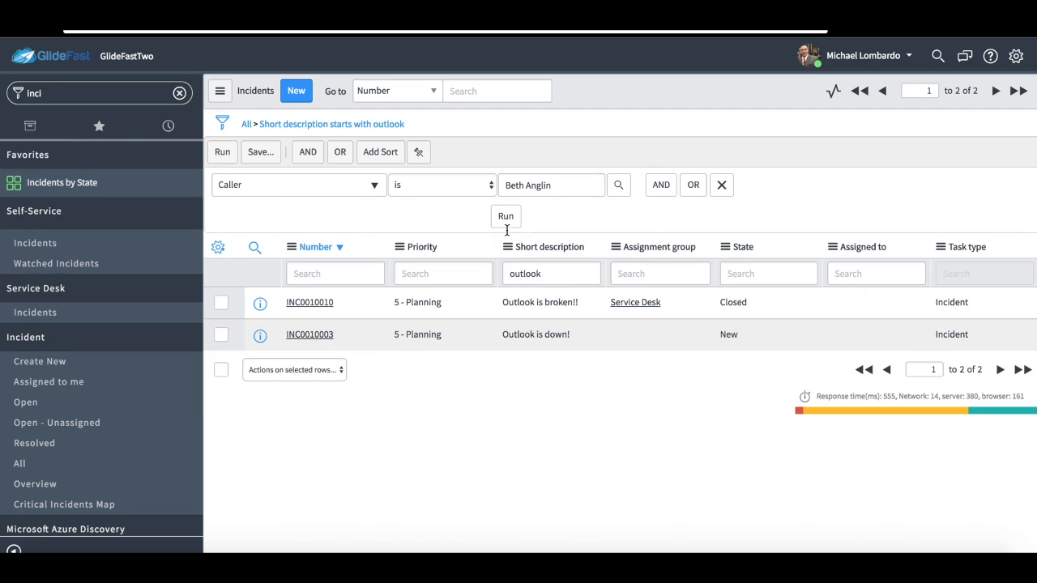
pyautogui.click(506, 220)
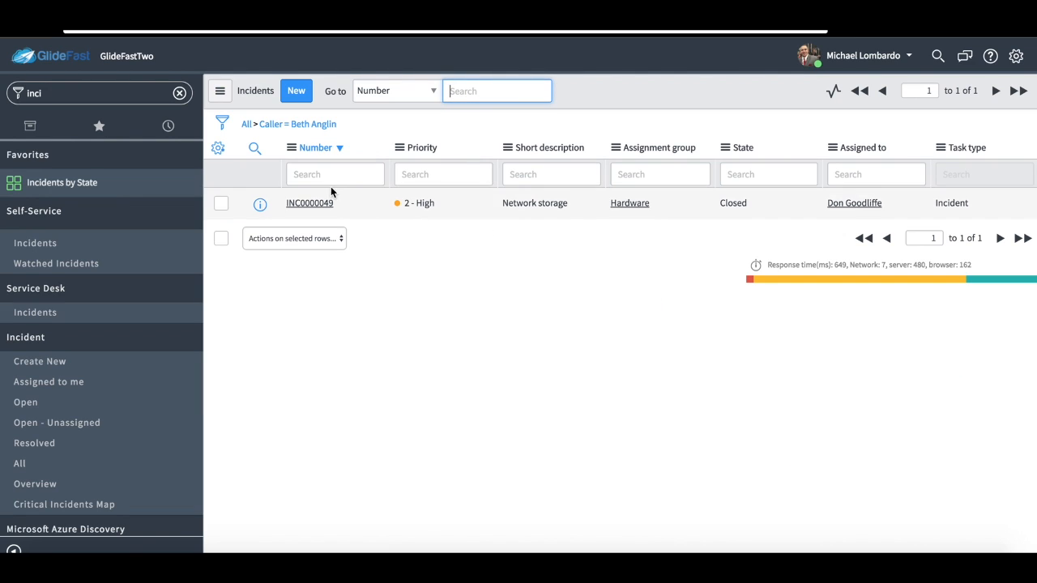
pyautogui.click(260, 204)
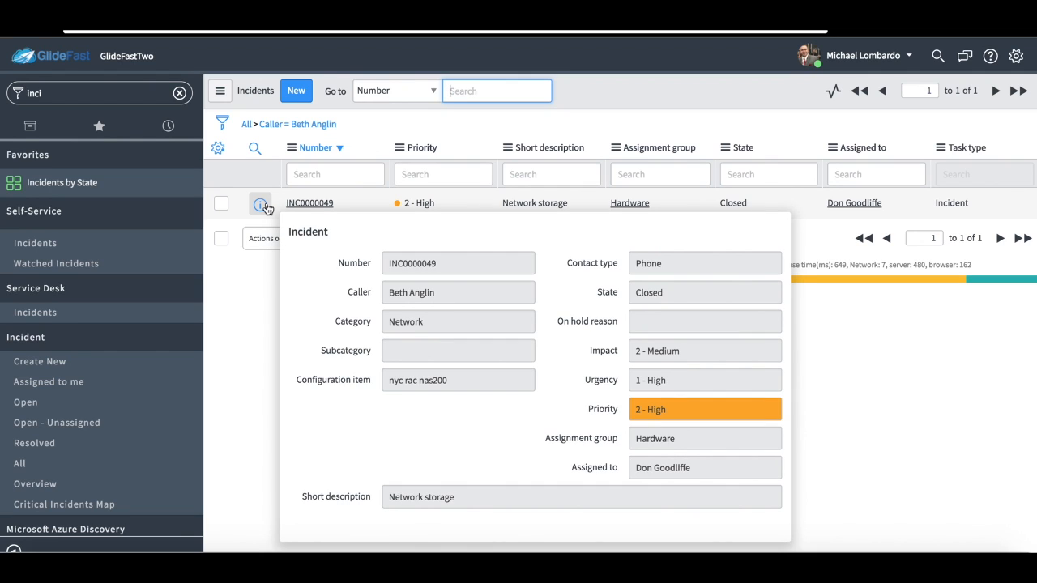
pyautogui.click(261, 204)
pyautogui.click(261, 204)
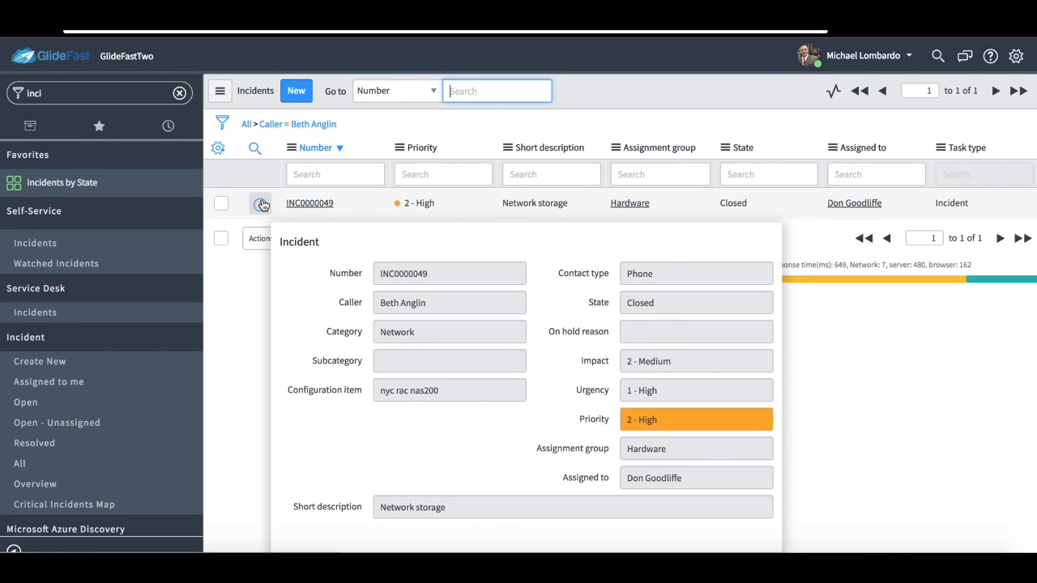
pyautogui.click(262, 212)
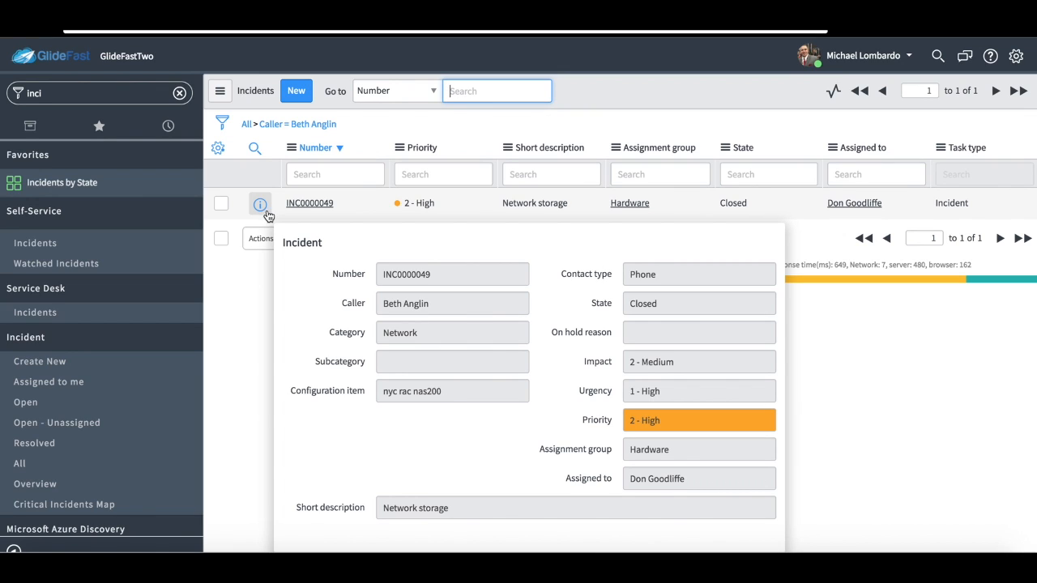
pyautogui.click(263, 214)
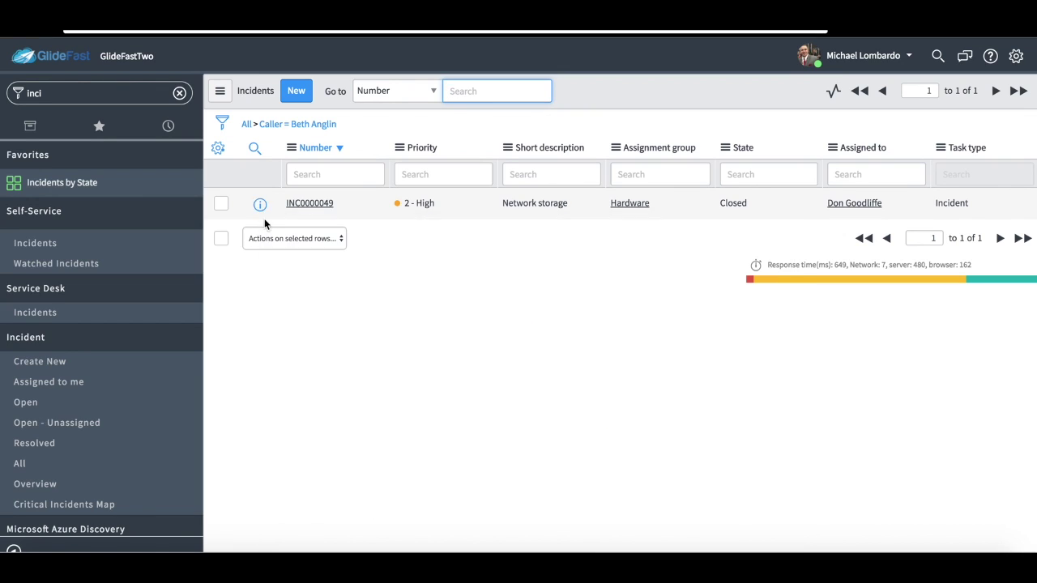
# Clear the filter via the All breadcrumb and reset the list to its default columns.
pyautogui.click(247, 124)
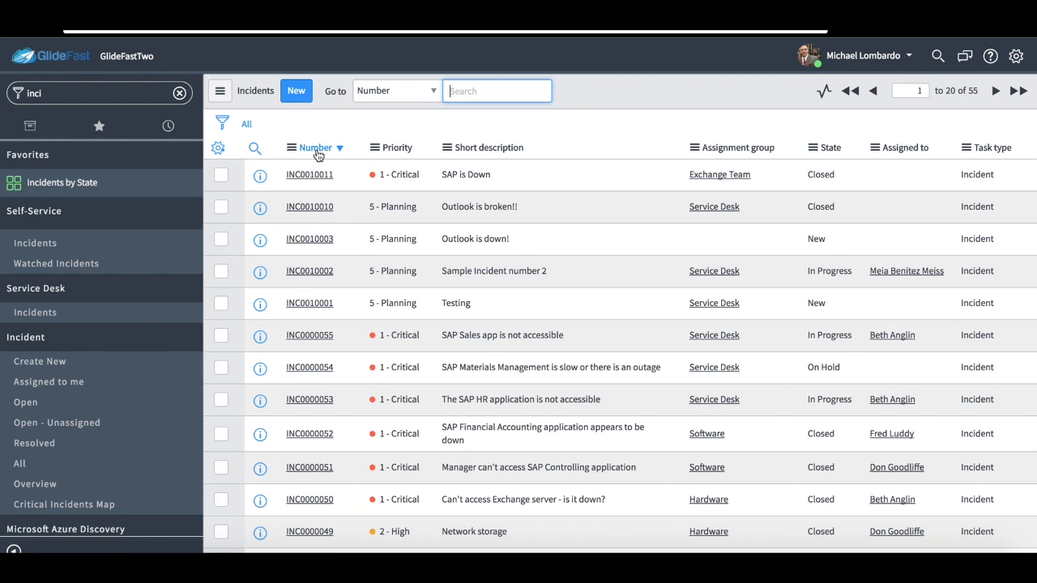
pyautogui.click(226, 152)
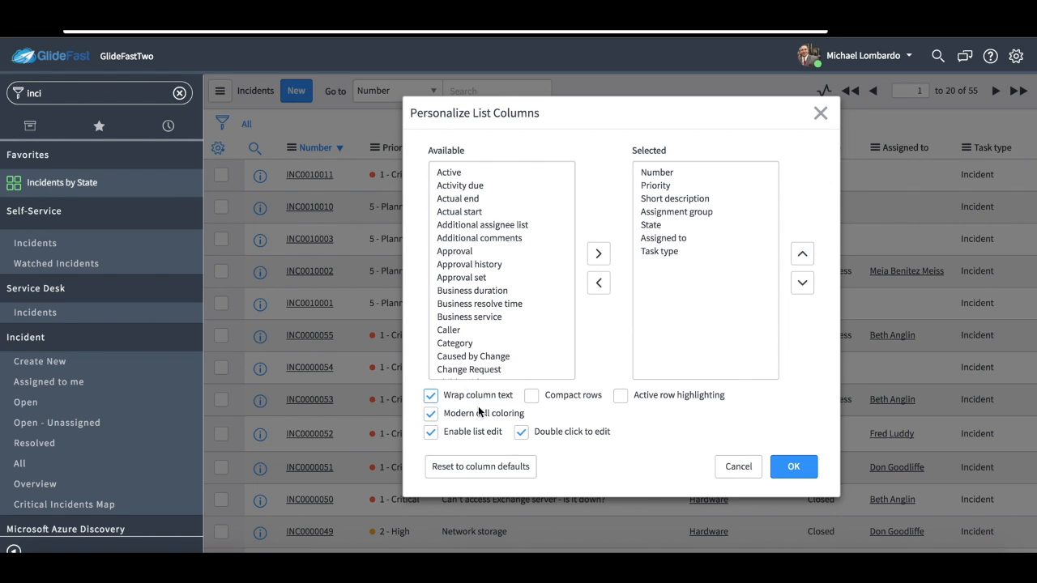
pyautogui.click(462, 468)
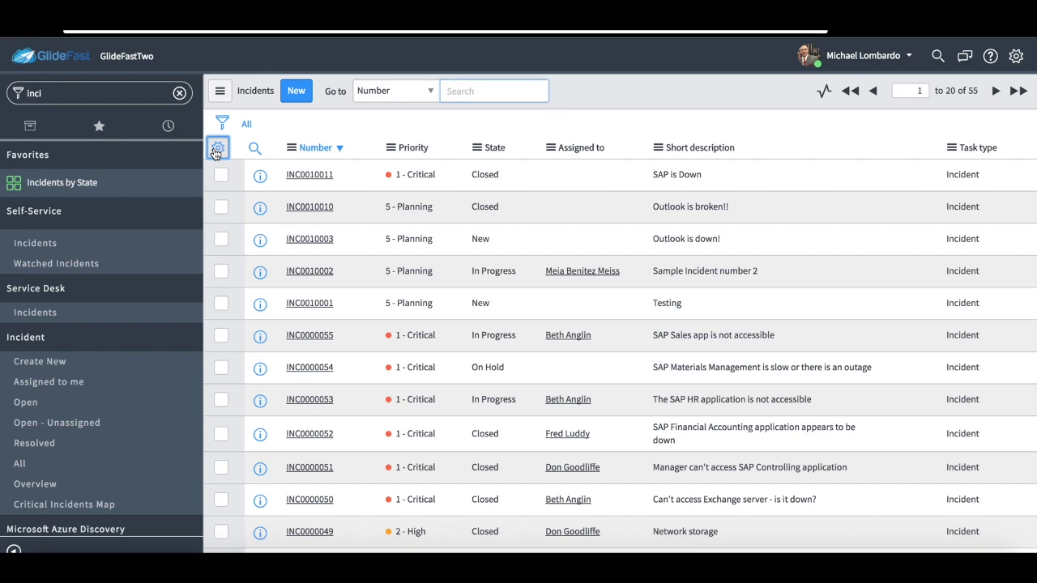
pyautogui.click(216, 149)
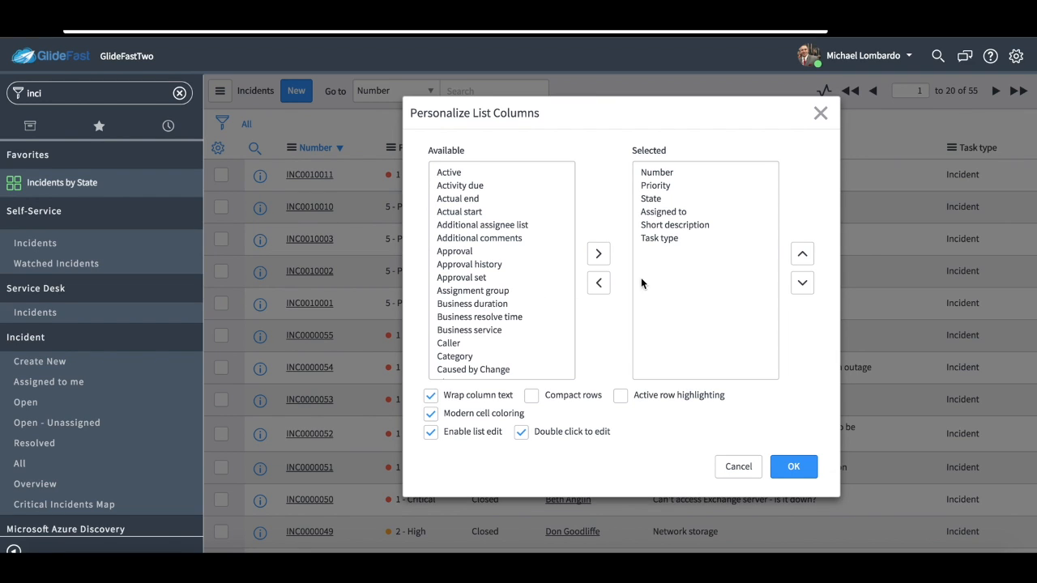
# In Personalize List Columns, move State above Priority and remove Assigned to.
pyautogui.click(712, 200)
pyautogui.click(802, 256)
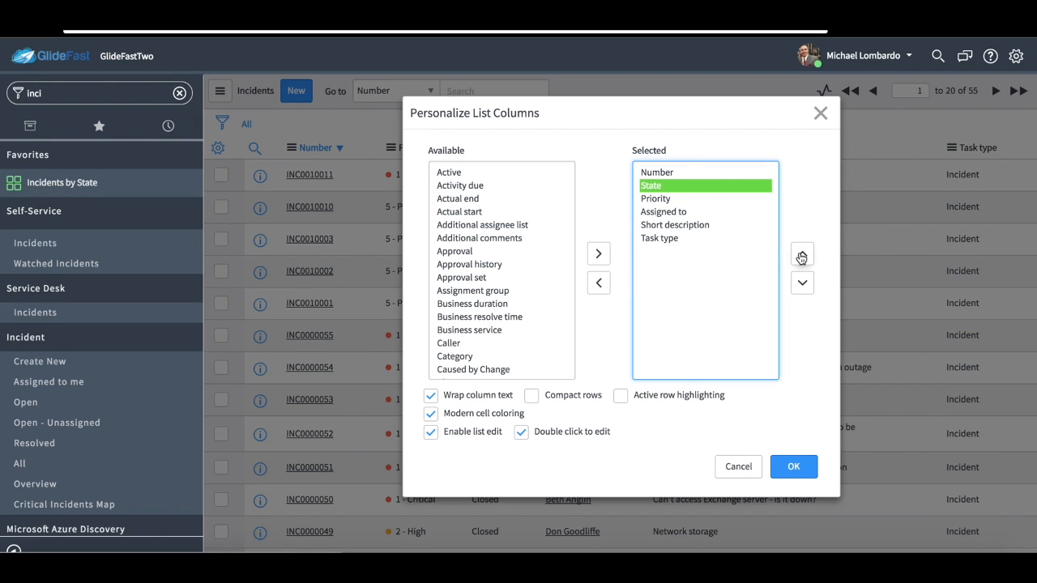
pyautogui.doubleClick(702, 212)
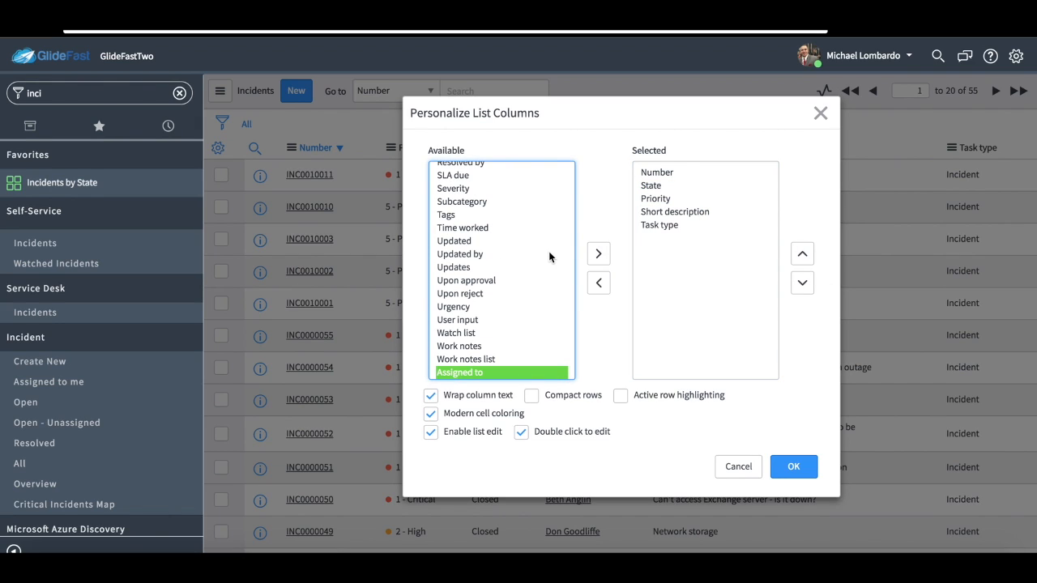
pyautogui.scroll(10, 548, 257)
pyautogui.scroll(3, 544, 235)
pyautogui.click(543, 231)
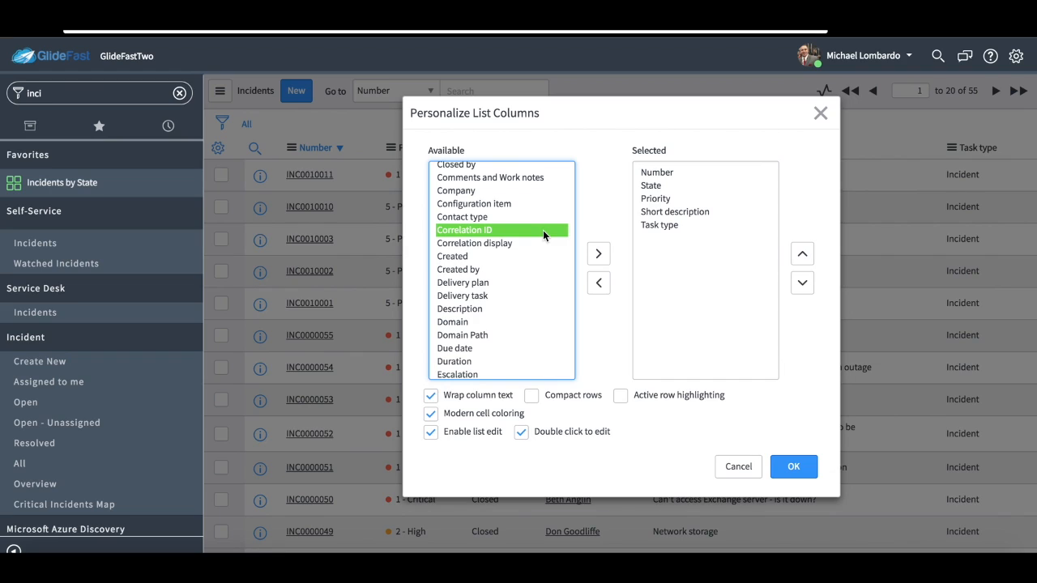
pyautogui.write('cat')
# Add the Category column and move it up to sit right after Number.
pyautogui.click(599, 255)
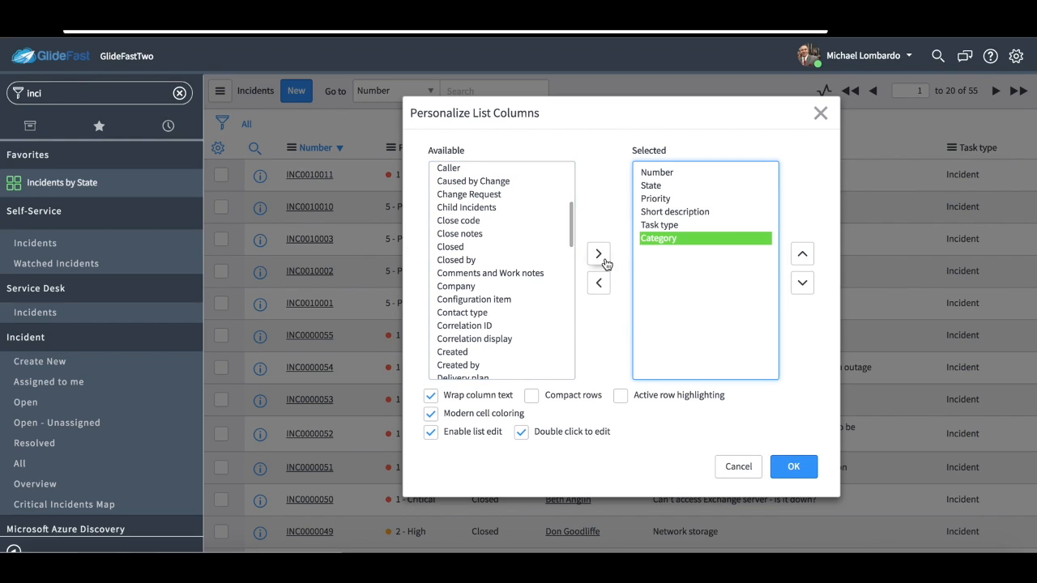
pyautogui.click(802, 254)
pyautogui.click(802, 254)
pyautogui.click(802, 253)
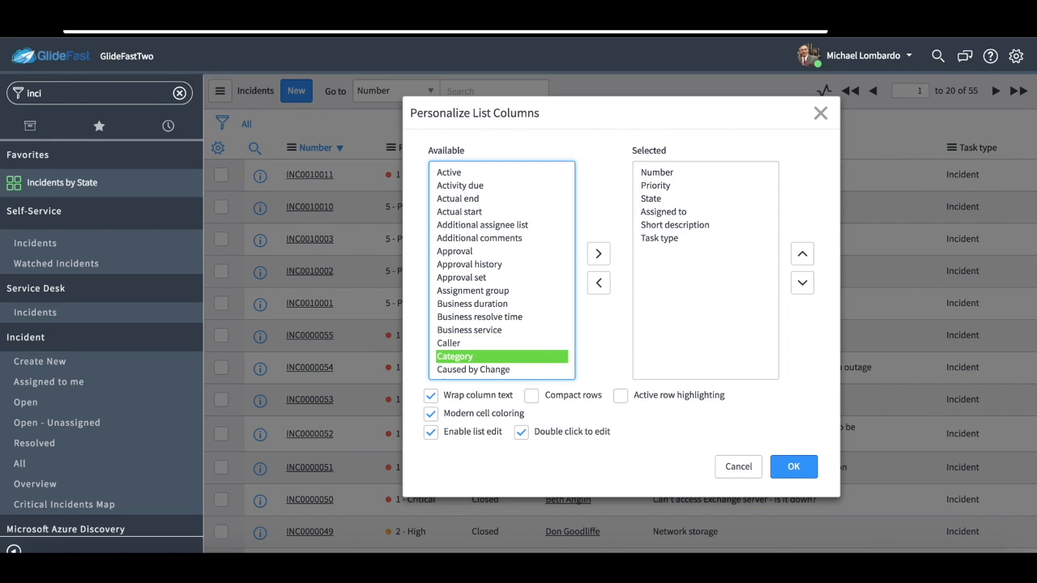
pyautogui.click(599, 254)
pyautogui.click(810, 259)
pyautogui.click(809, 259)
pyautogui.click(810, 259)
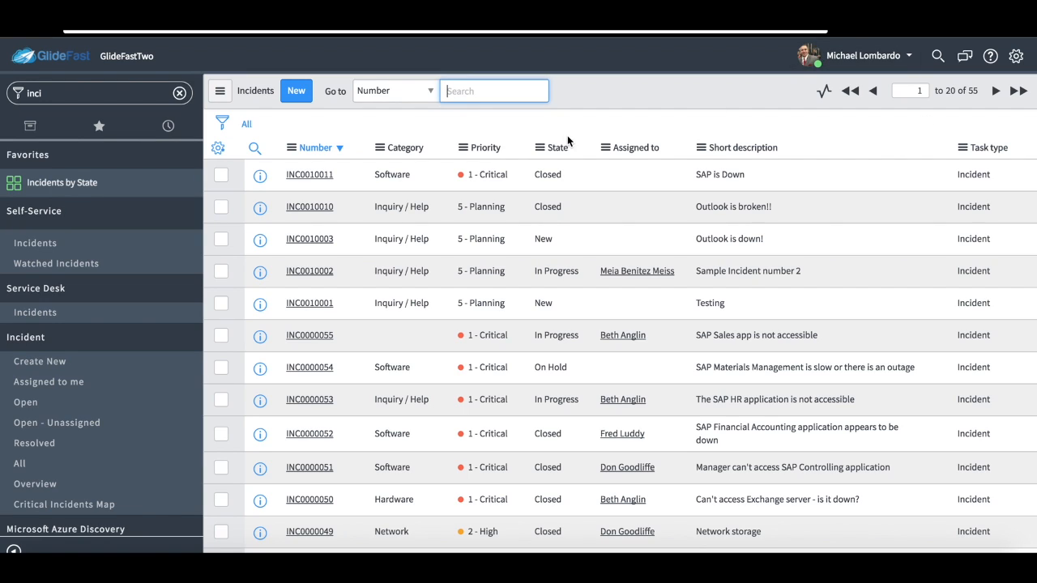
# Chart incidents by Priority as a pie and drill into the Low slice.
pyautogui.rightClick(492, 153)
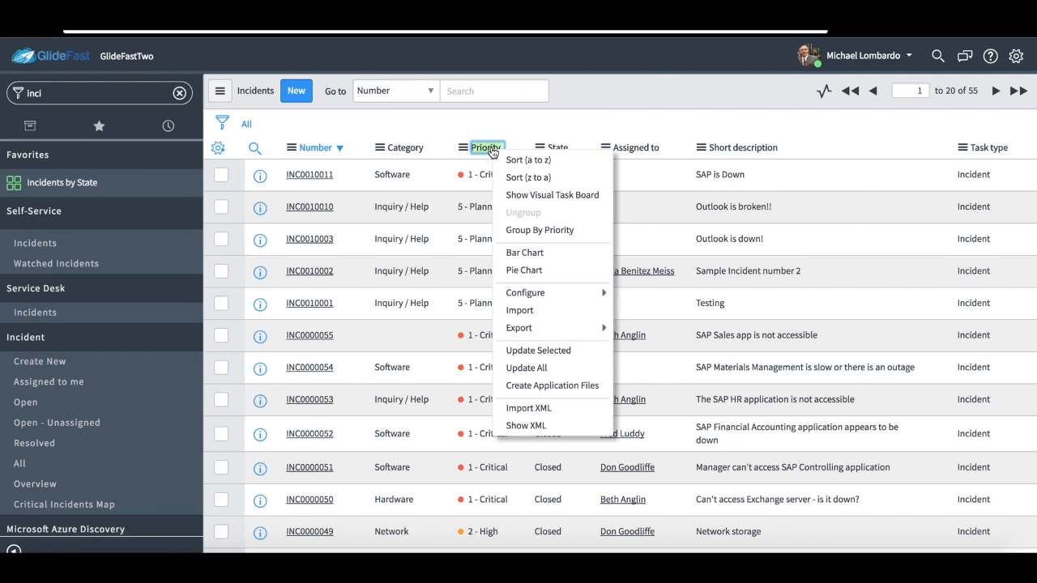
pyautogui.click(601, 269)
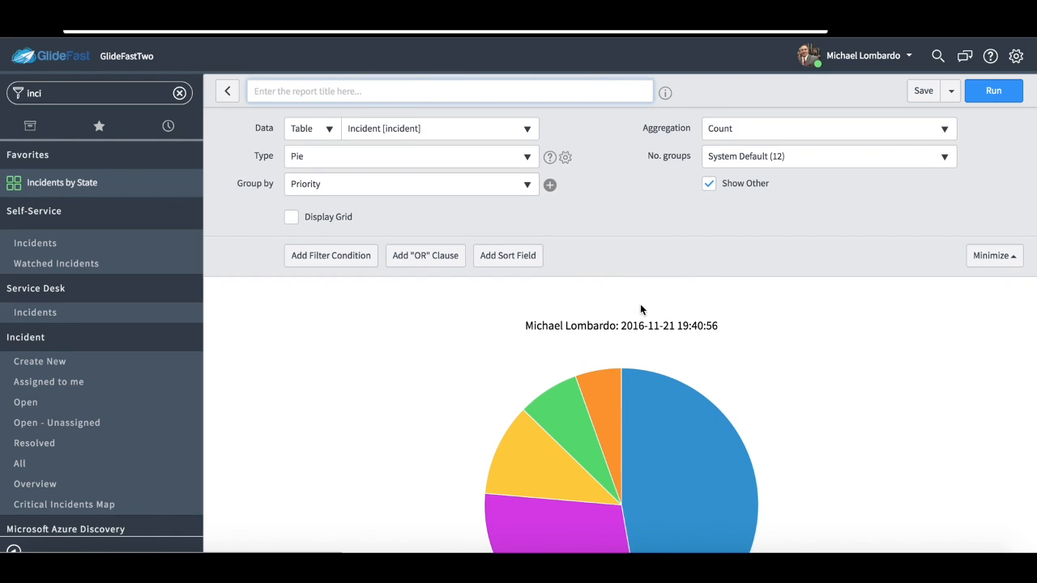
pyautogui.scroll(-3, 732, 330)
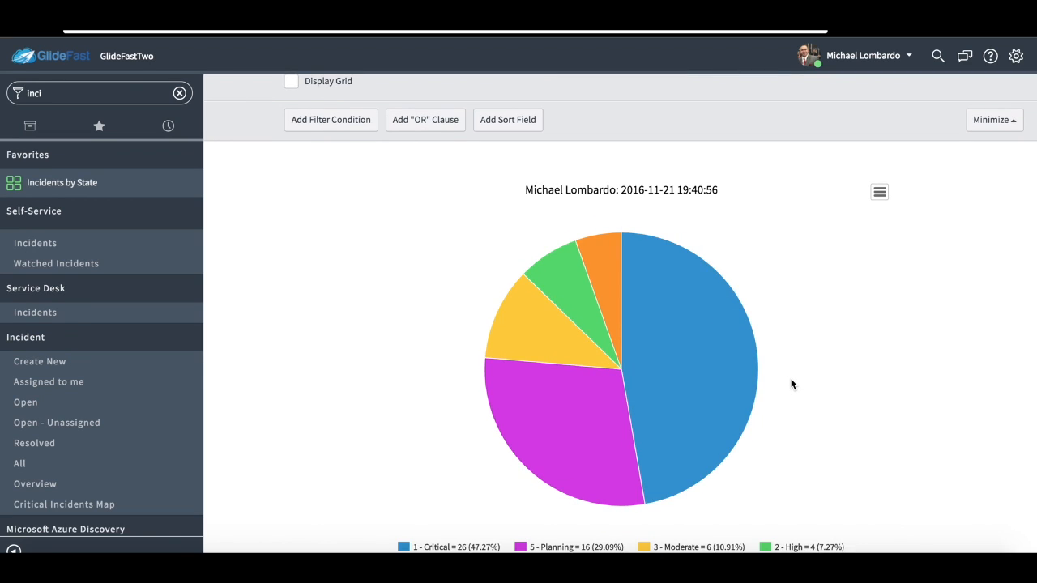
pyautogui.scroll(-2, 791, 379)
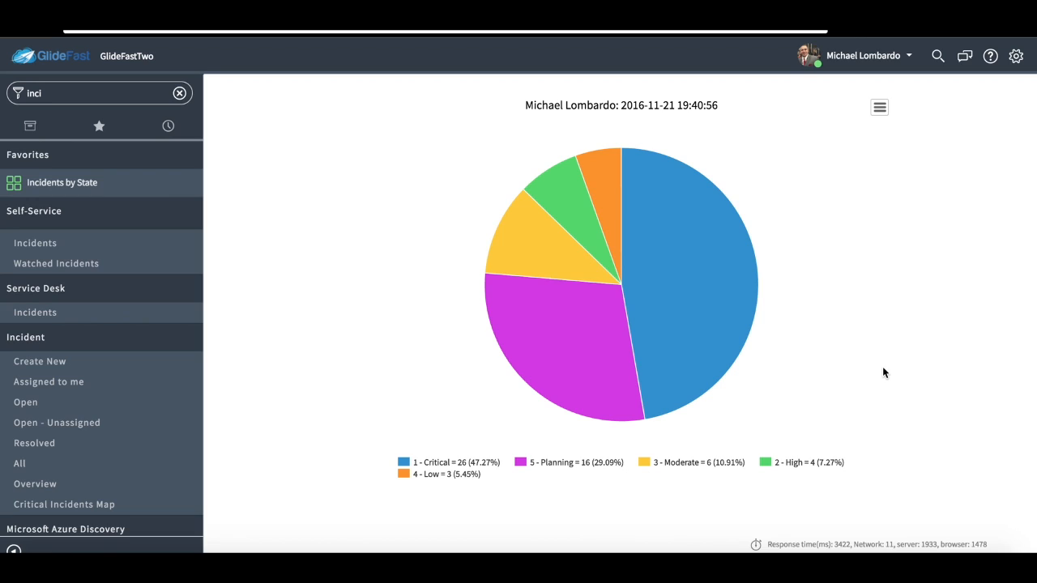
pyautogui.moveTo(598, 173)
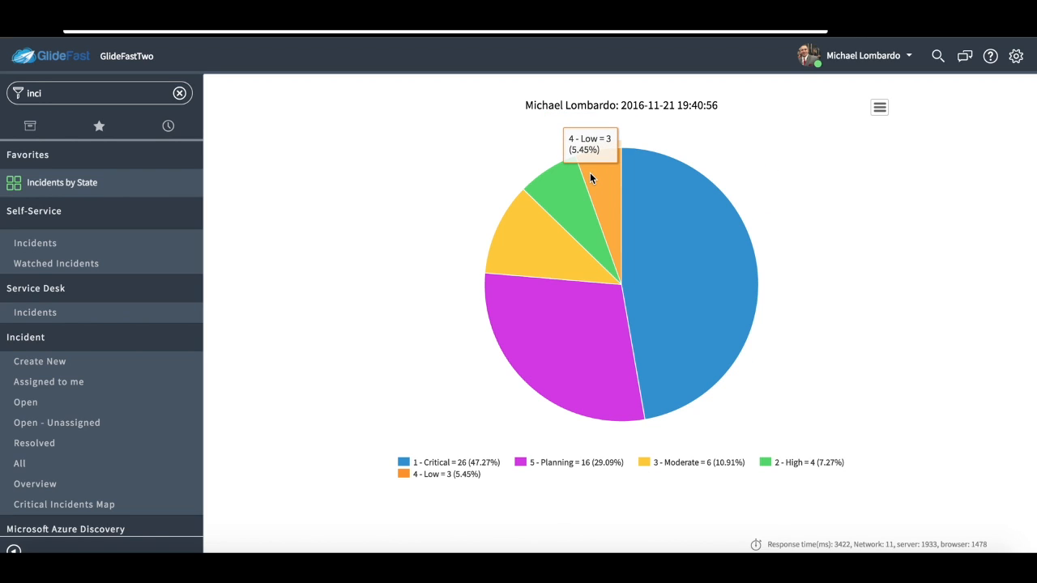
pyautogui.click(597, 175)
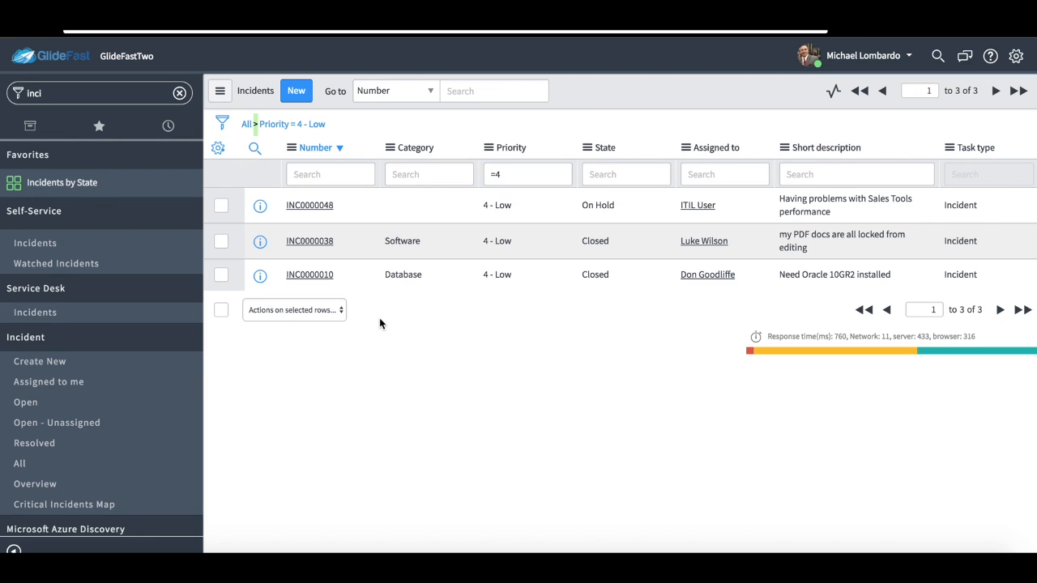
pyautogui.hscroll(-5, 379, 318)
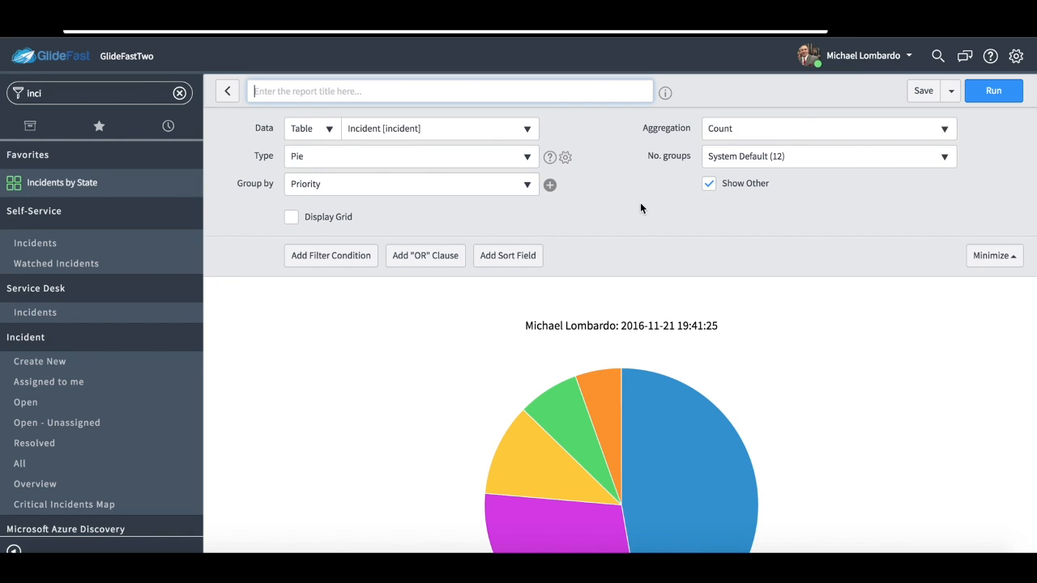
# Add the priority pie chart report to the ServiceDesk Homepage via Add to Dashboard.
pyautogui.click(951, 90)
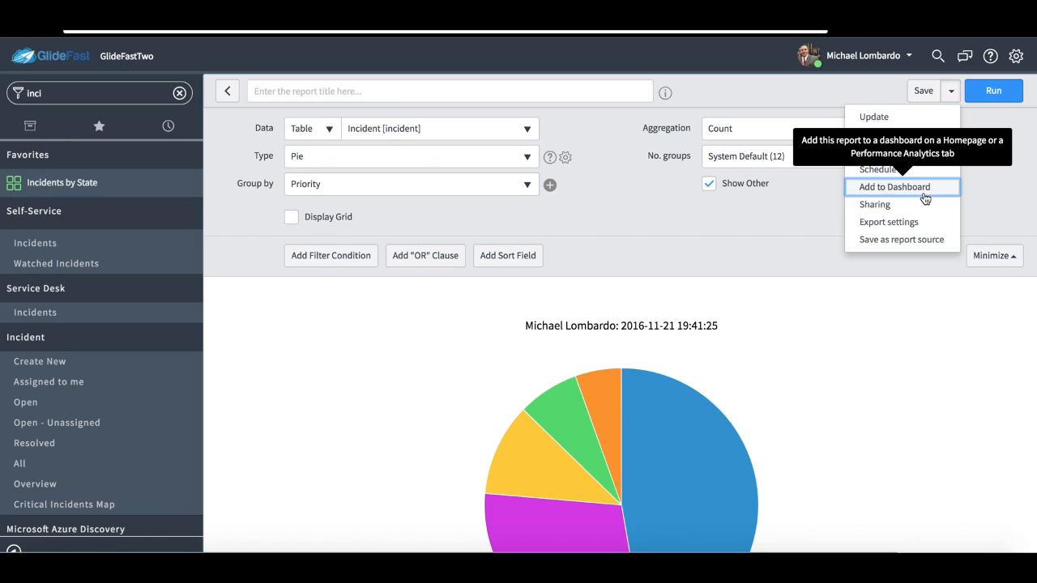
pyautogui.click(925, 199)
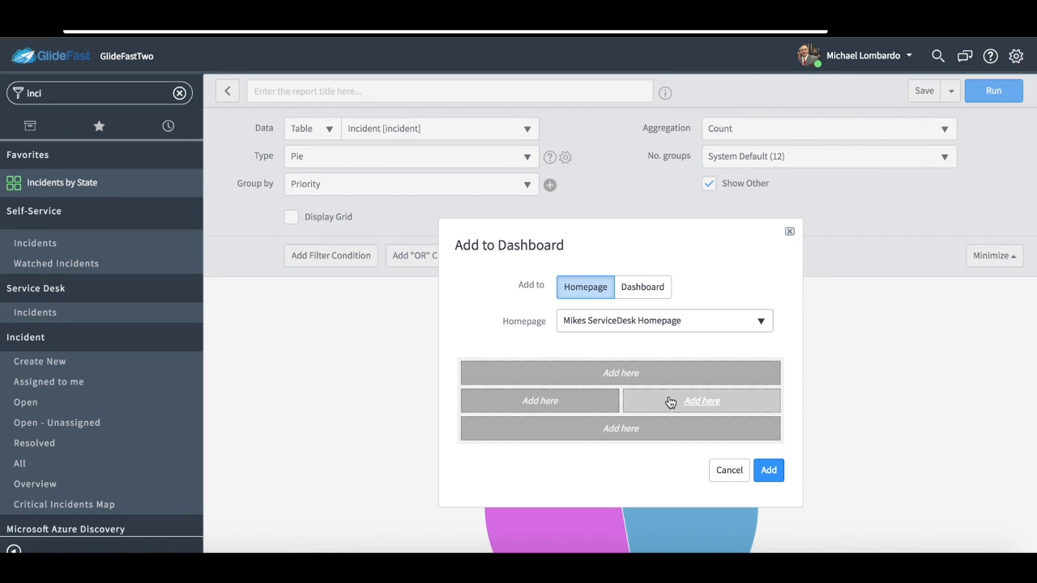
pyautogui.click(631, 377)
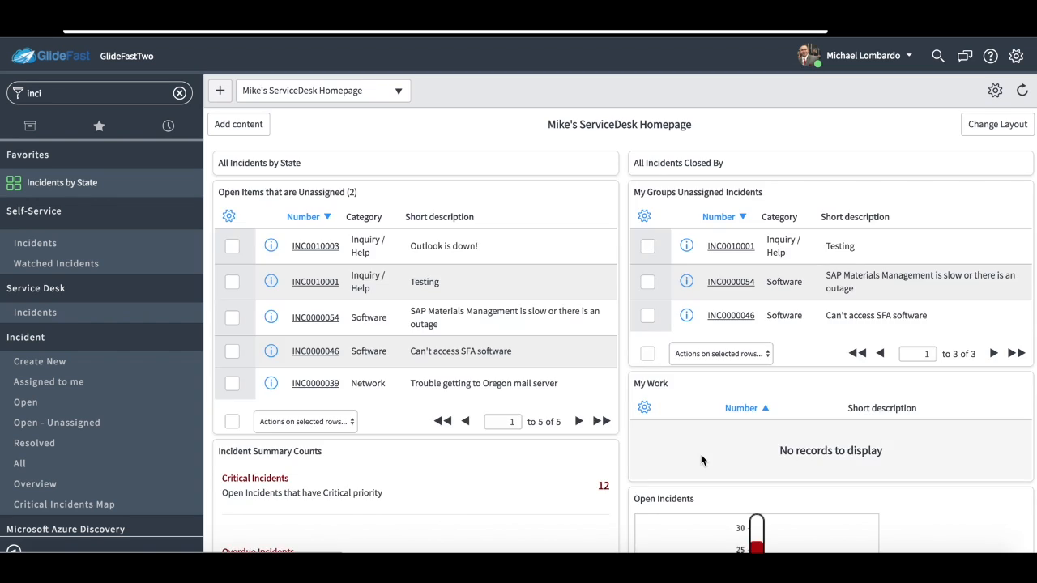
pyautogui.scroll(-1, 739, 415)
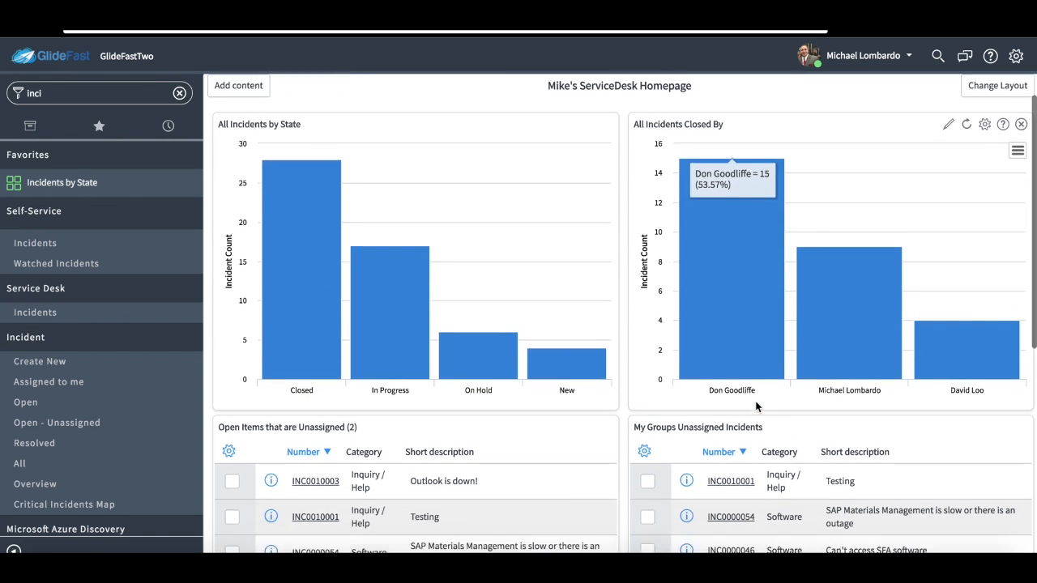
pyautogui.scroll(-5, 745, 409)
pyautogui.scroll(5, 756, 403)
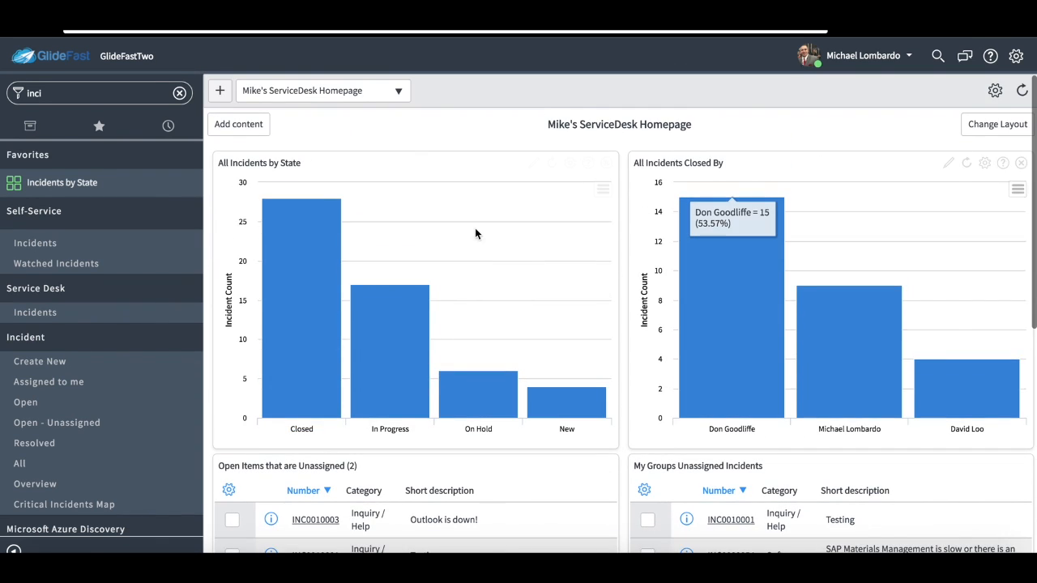